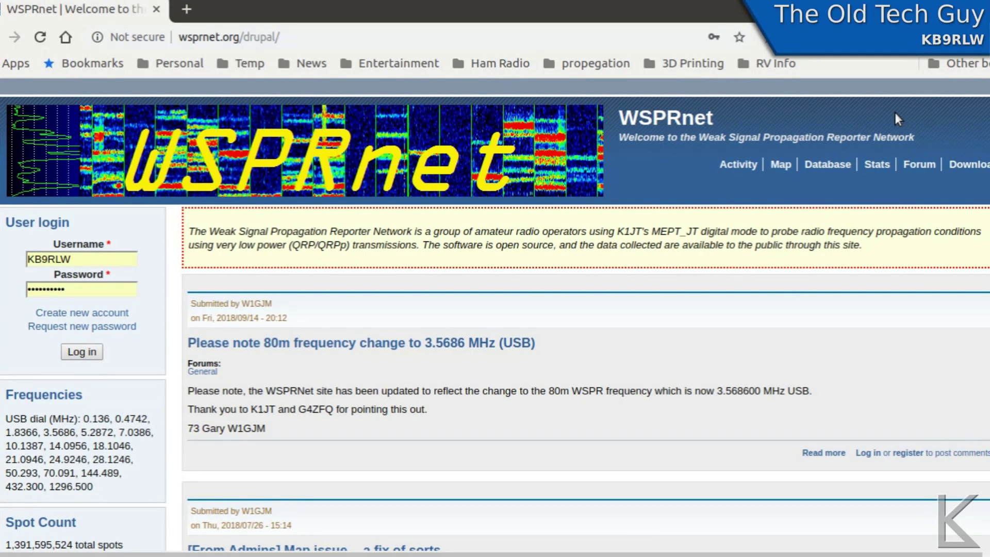
# Open the spot database and highlight the newest spot's row column by column, from timestamp through azimuth.
pyautogui.click(830, 165)
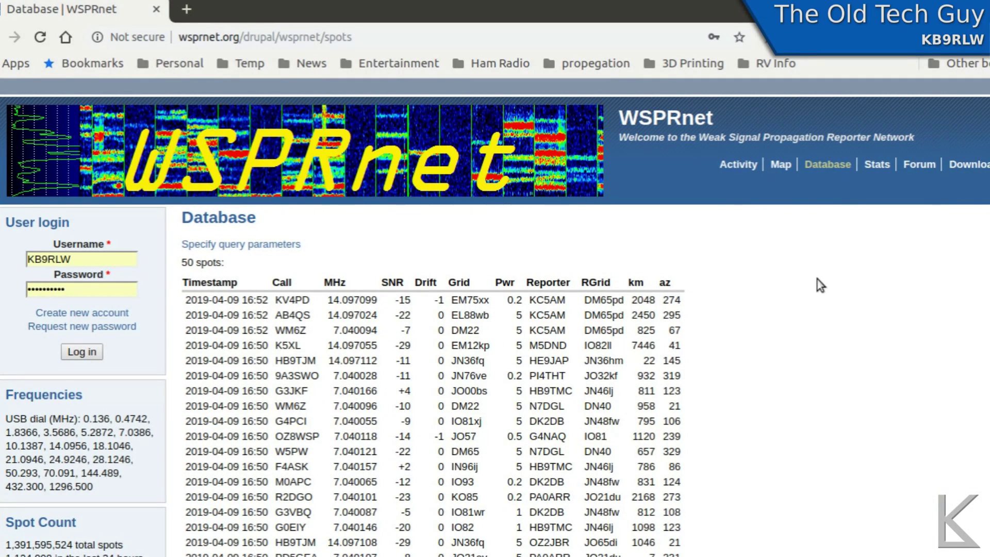
pyautogui.scroll(-3, 822, 285)
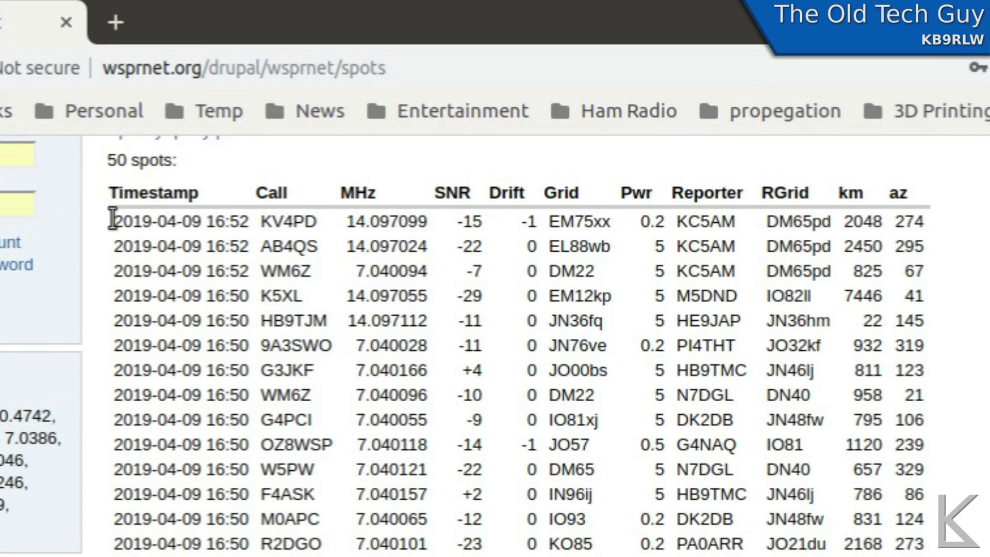
pyautogui.moveTo(113, 219); pyautogui.dragTo(485, 221)
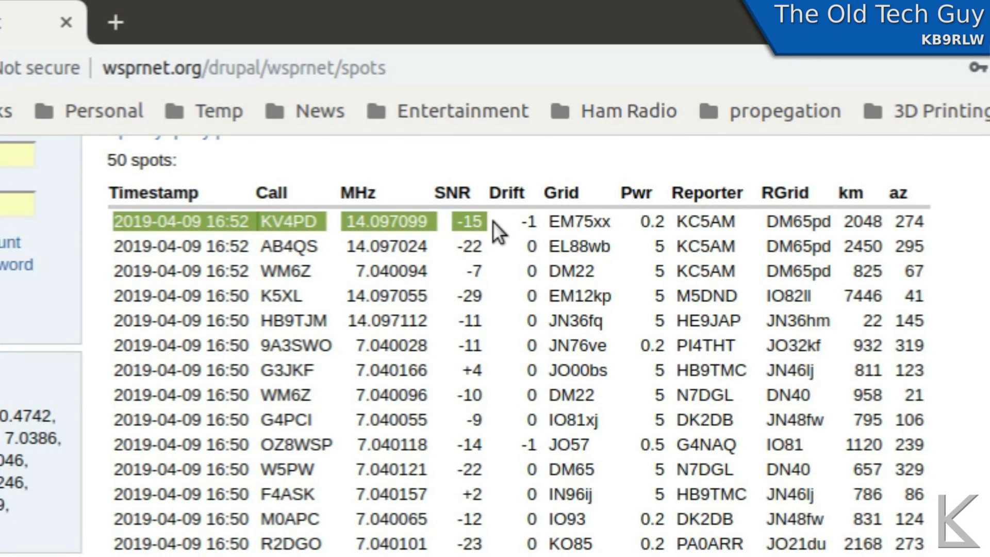
pyautogui.moveTo(493, 220); pyautogui.dragTo(665, 227)
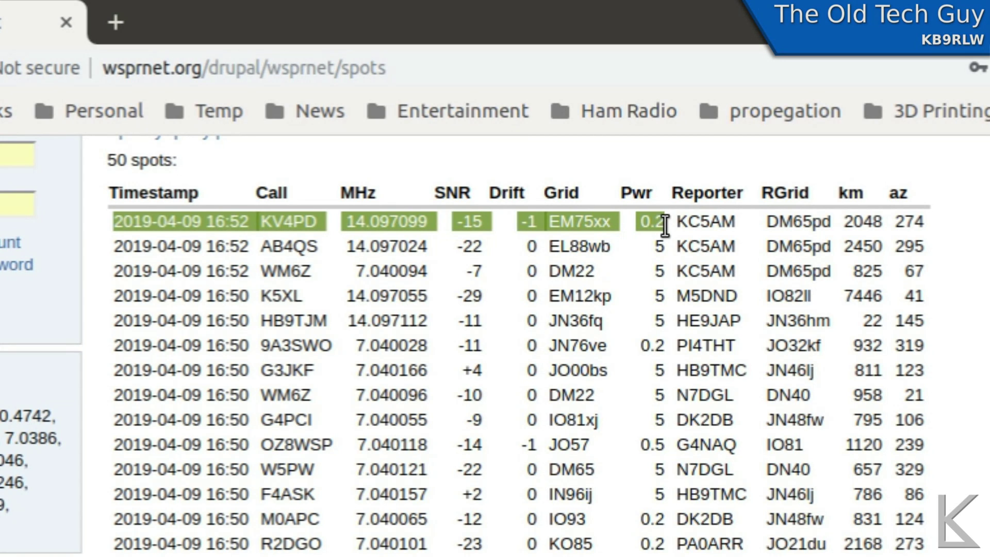
pyautogui.moveTo(666, 227); pyautogui.dragTo(884, 226)
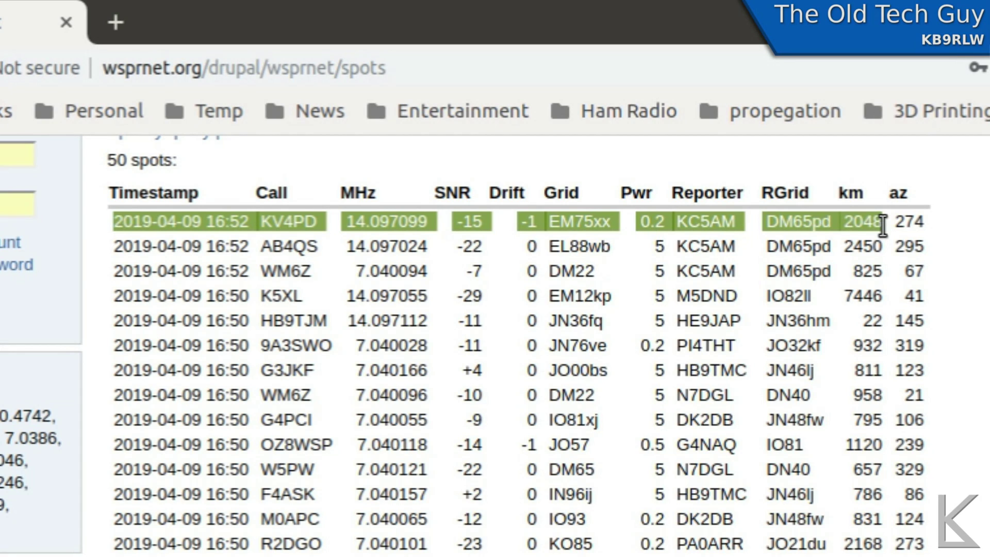
pyautogui.moveTo(883, 225); pyautogui.dragTo(926, 229)
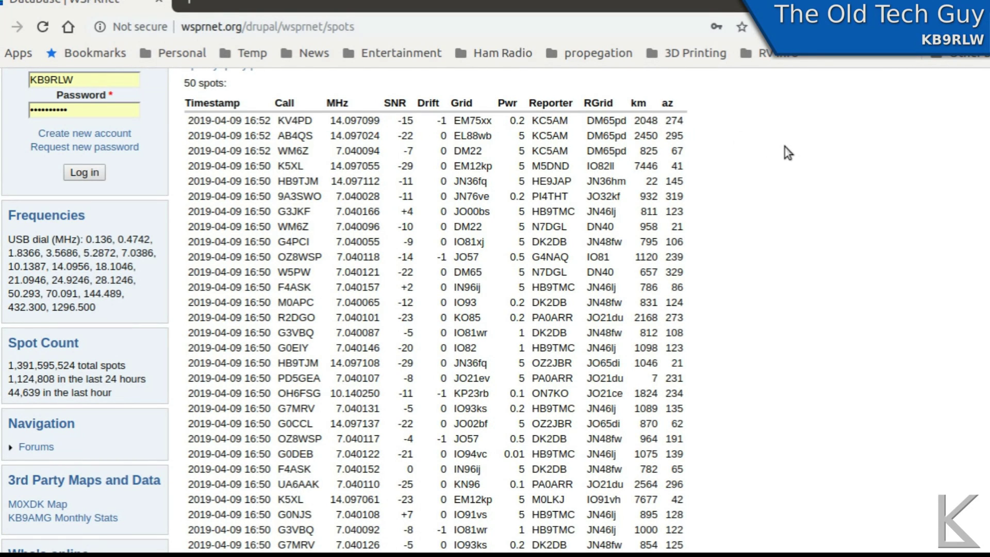
# Open the form for specifying the spot database's query parameters.
pyautogui.scroll(3, 784, 147)
pyautogui.scroll(-2, 785, 147)
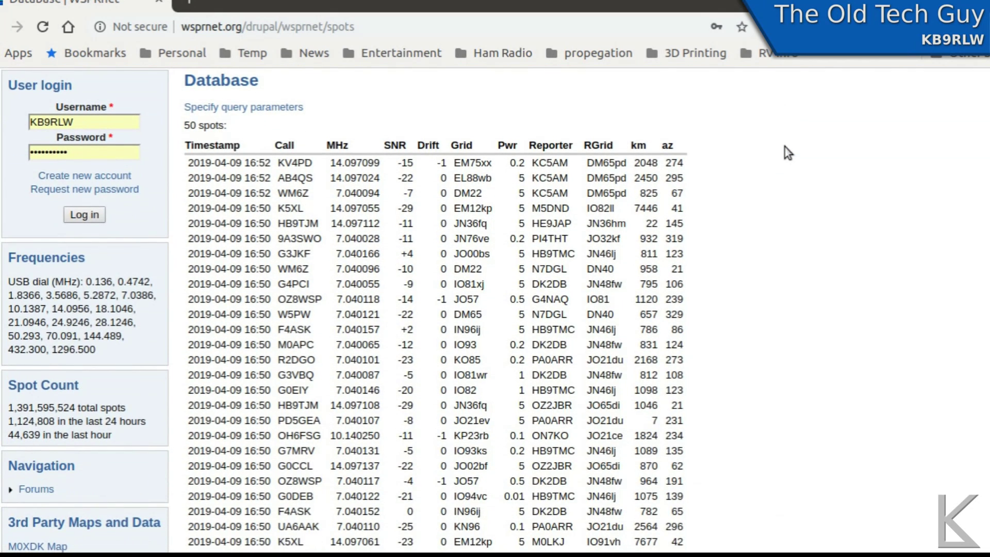
pyautogui.click(295, 108)
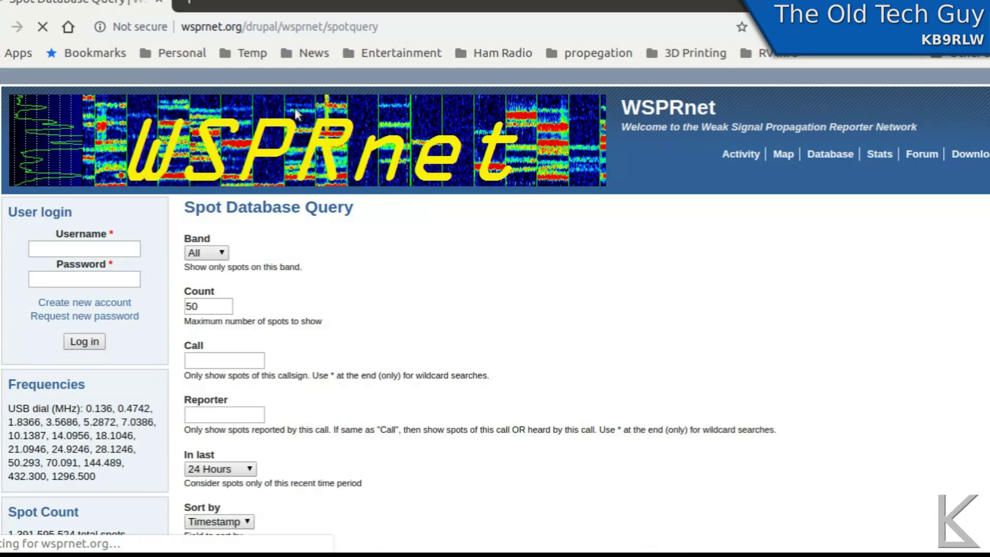
pyautogui.scroll(-3, 571, 264)
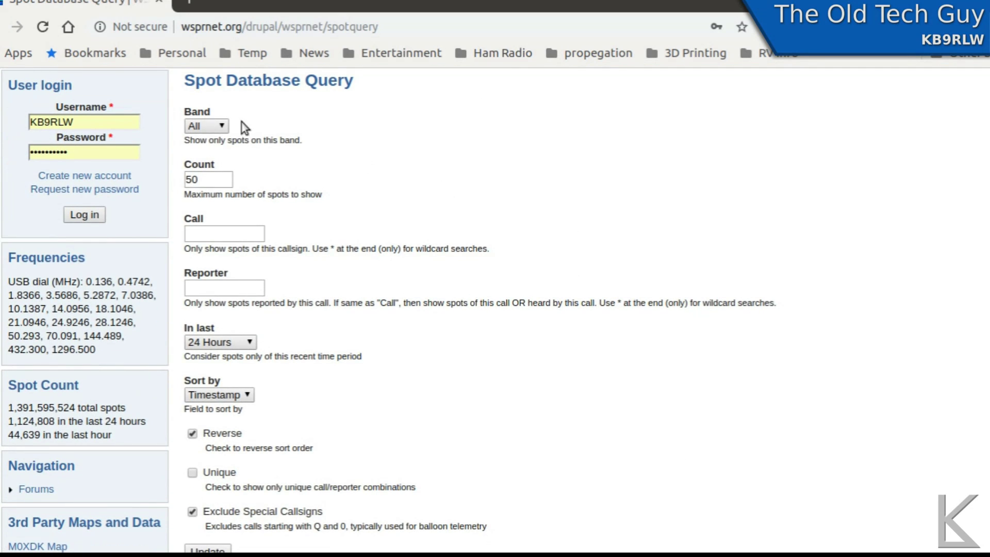
# Examine the spot query form's Band, Count, Call, Reporter, In last and sorting settings.
pyautogui.click(221, 125)
pyautogui.click(234, 134)
pyautogui.click(218, 179)
pyautogui.click(238, 234)
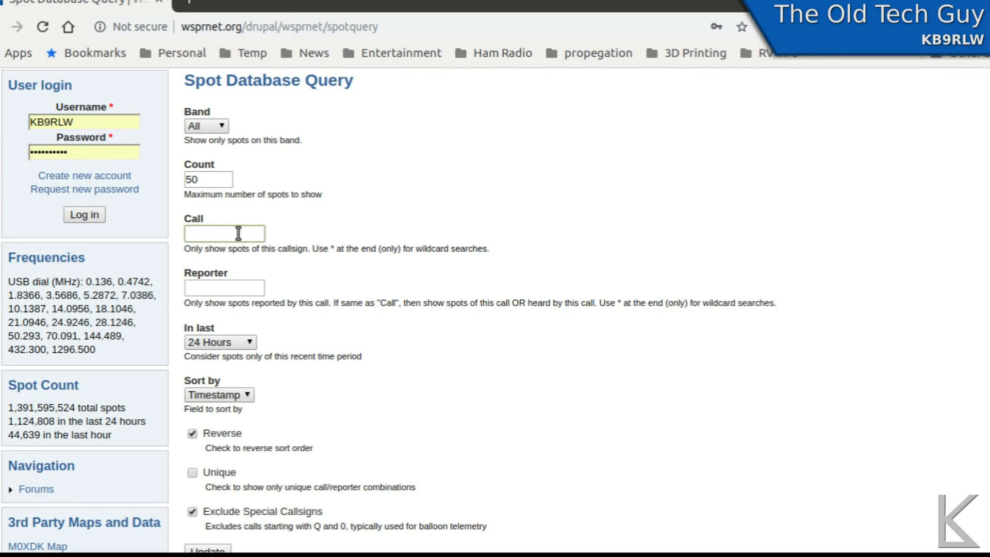
pyautogui.click(240, 280)
pyautogui.click(253, 343)
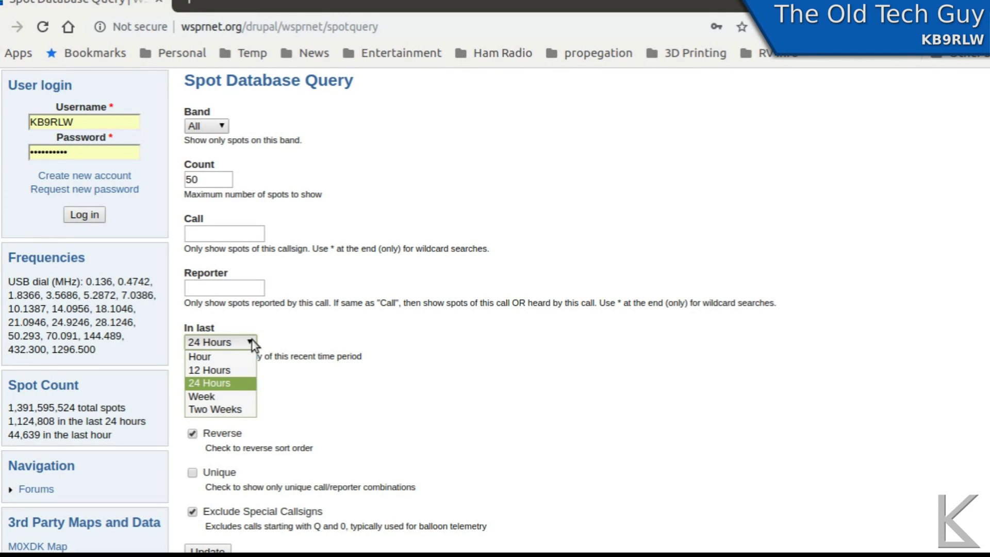
pyautogui.click(253, 344)
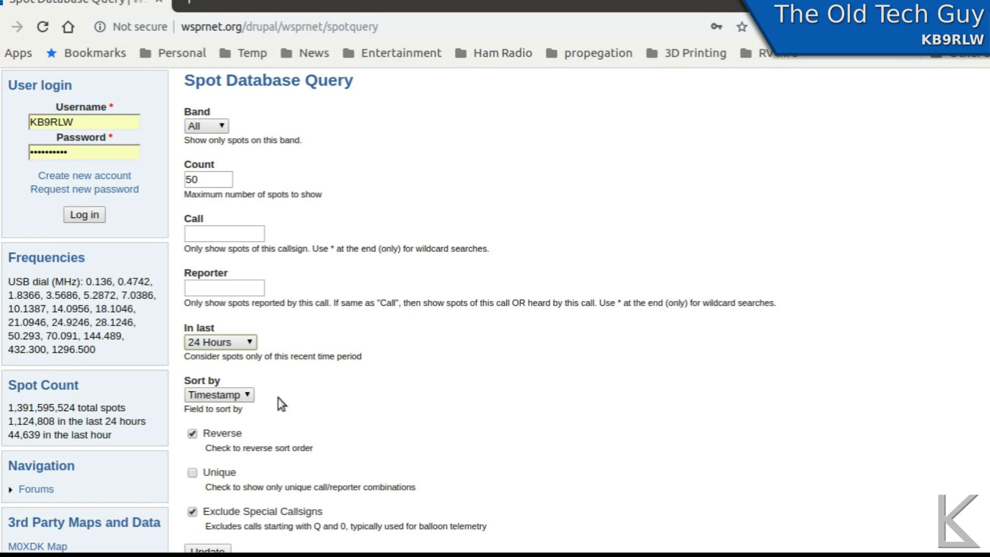
pyautogui.scroll(-2, 438, 400)
pyautogui.scroll(1, 540, 387)
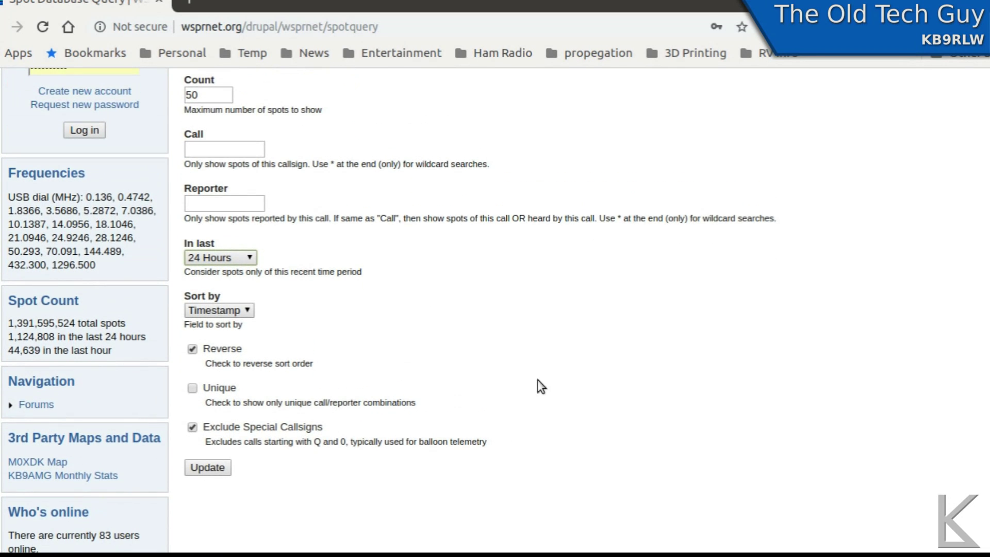
pyautogui.click(200, 467)
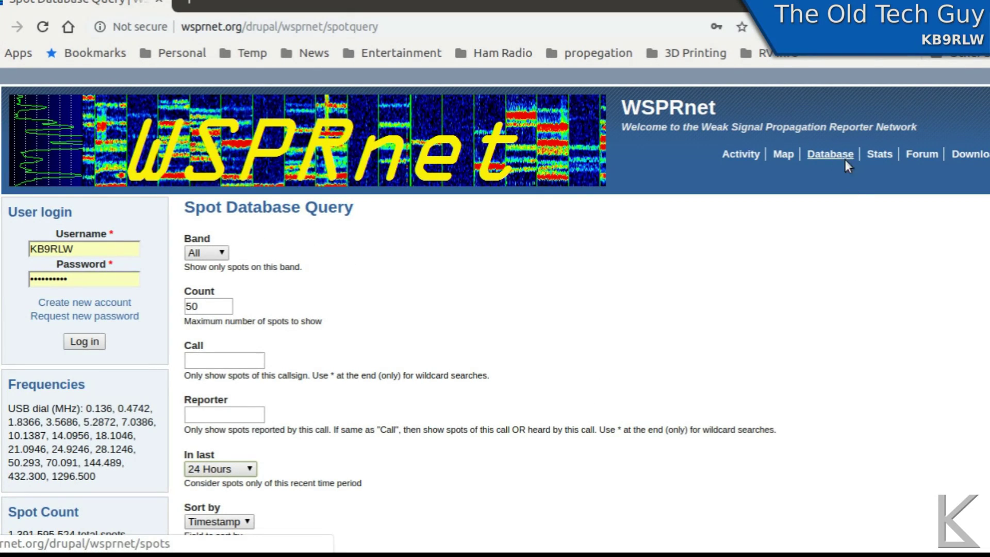
# Open the site statistics and examine the charts of spots per hour, spots per day and participating stations.
pyautogui.click(879, 161)
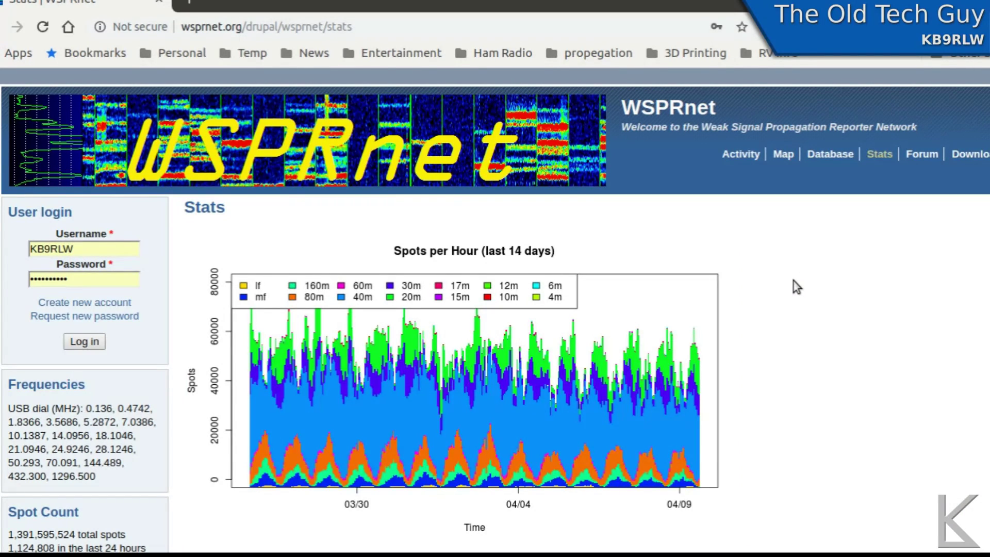
pyautogui.scroll(-1, 796, 287)
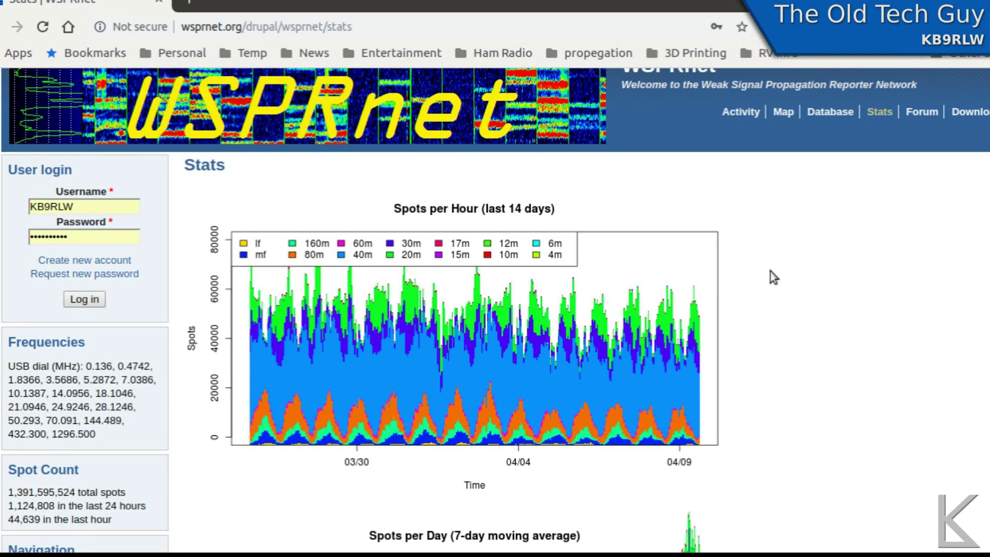
pyautogui.scroll(-5, 783, 280)
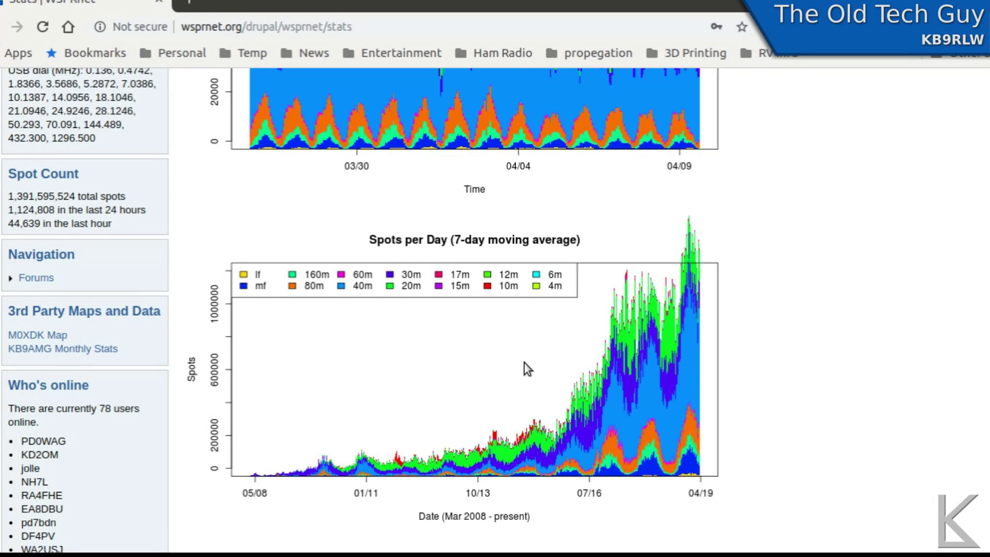
pyautogui.scroll(-5, 820, 344)
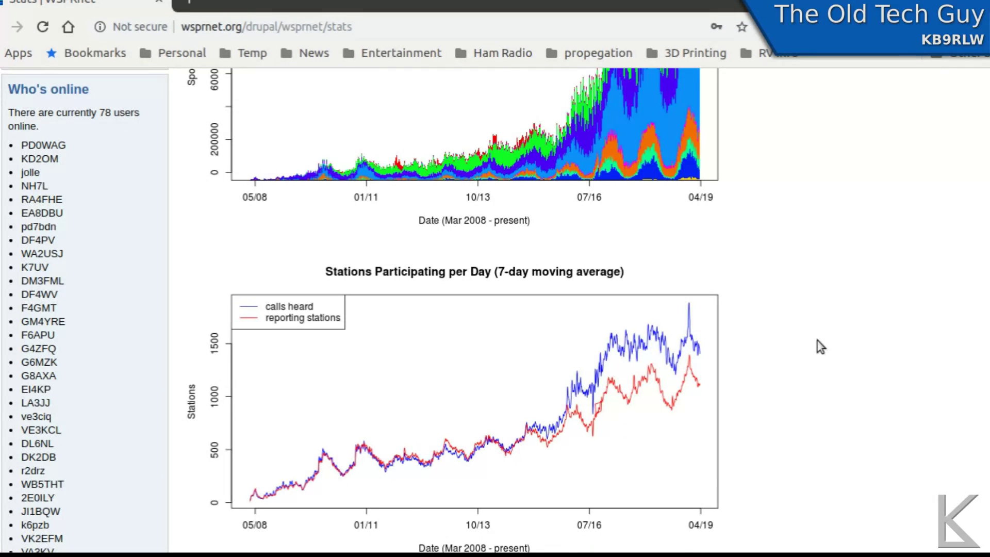
pyautogui.scroll(4, 821, 346)
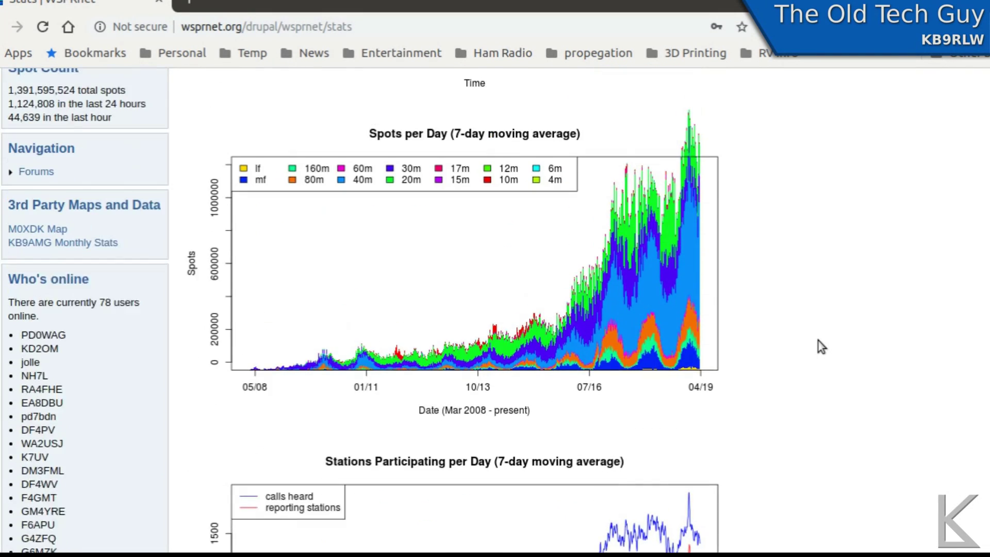
pyautogui.scroll(1, 818, 341)
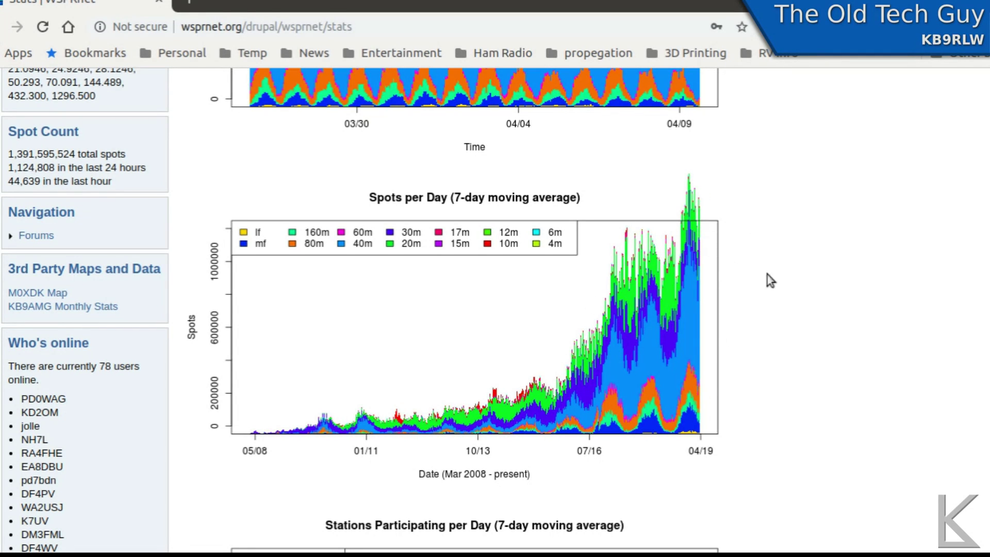
# Examine the Spots by Band pie charts, overall and for the last 14 days, and the daily table below.
pyautogui.scroll(-1, 796, 309)
pyautogui.scroll(-13, 796, 309)
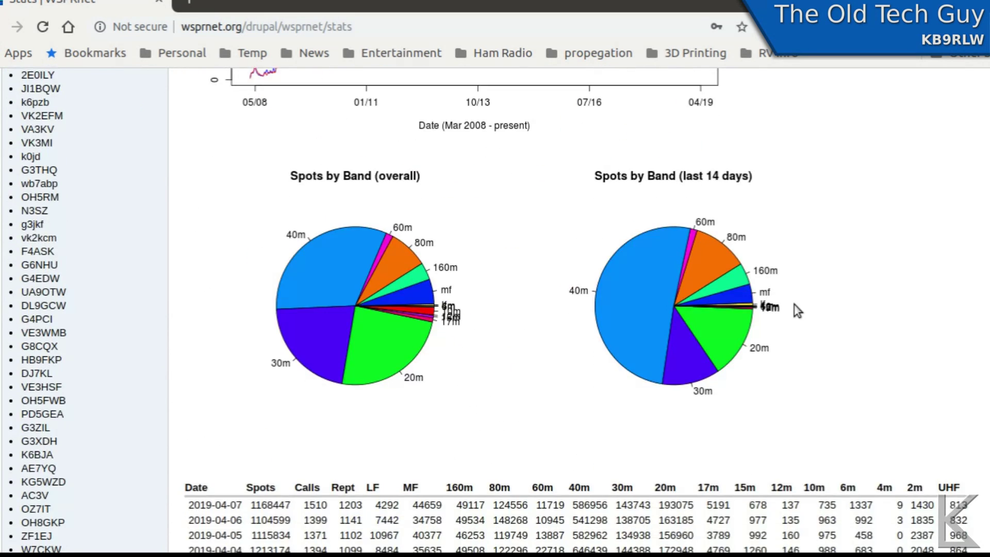
pyautogui.scroll(3, 794, 309)
pyautogui.scroll(-1, 831, 309)
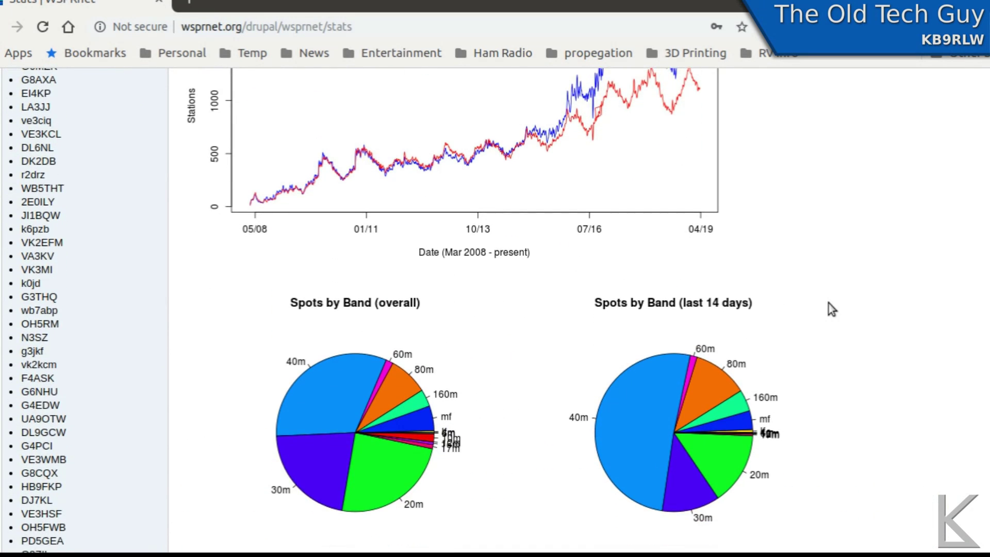
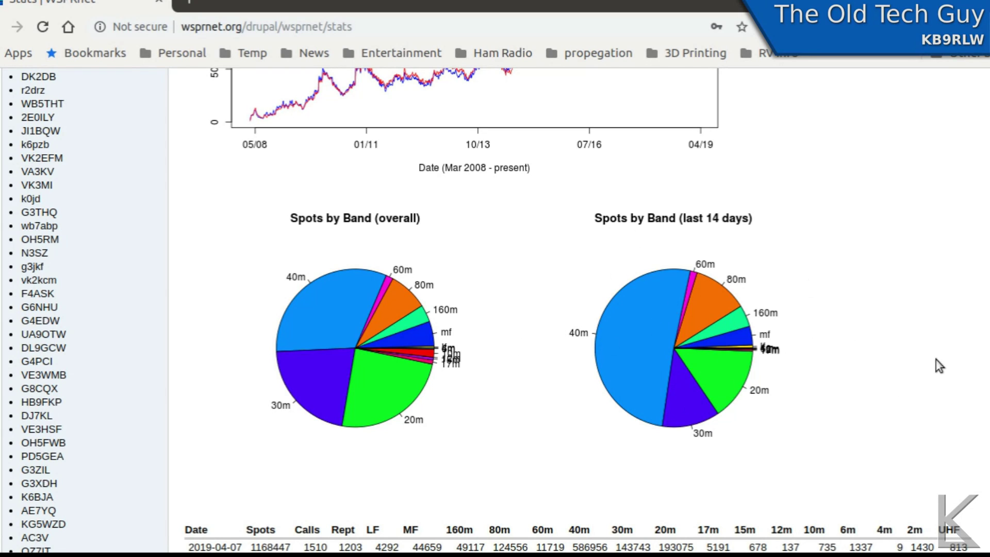
pyautogui.scroll(-5, 937, 364)
# Open the WSPRnet spot map and dismiss the Google Maps loading message covering it.
pyautogui.scroll(8, 940, 364)
pyautogui.scroll(10, 940, 364)
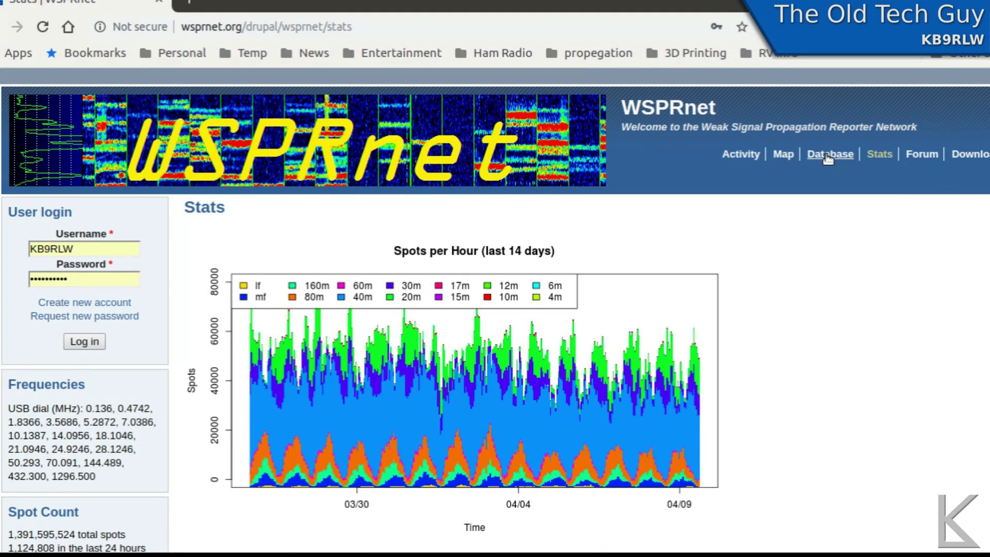
pyautogui.click(783, 155)
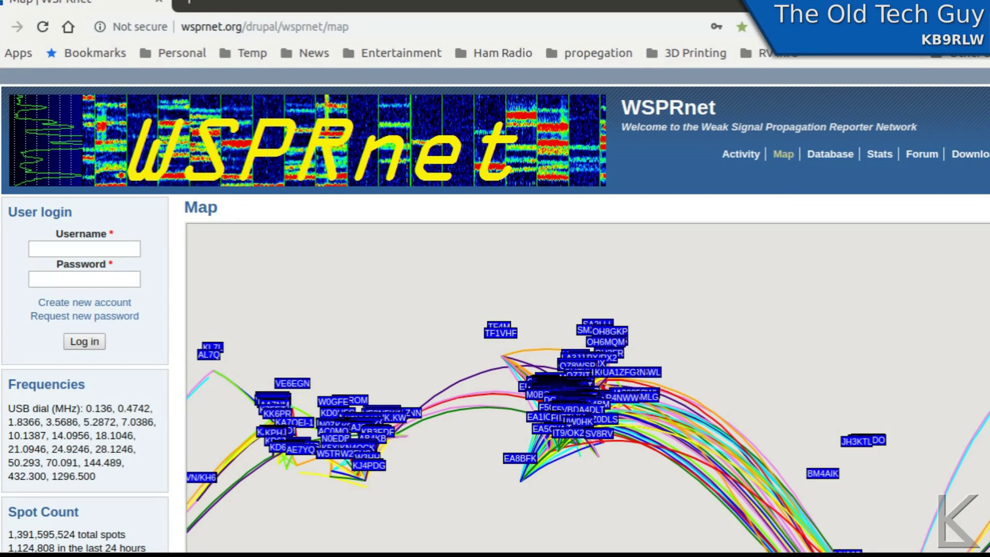
pyautogui.scroll(-1, 495, 309)
pyautogui.scroll(-3, 495, 310)
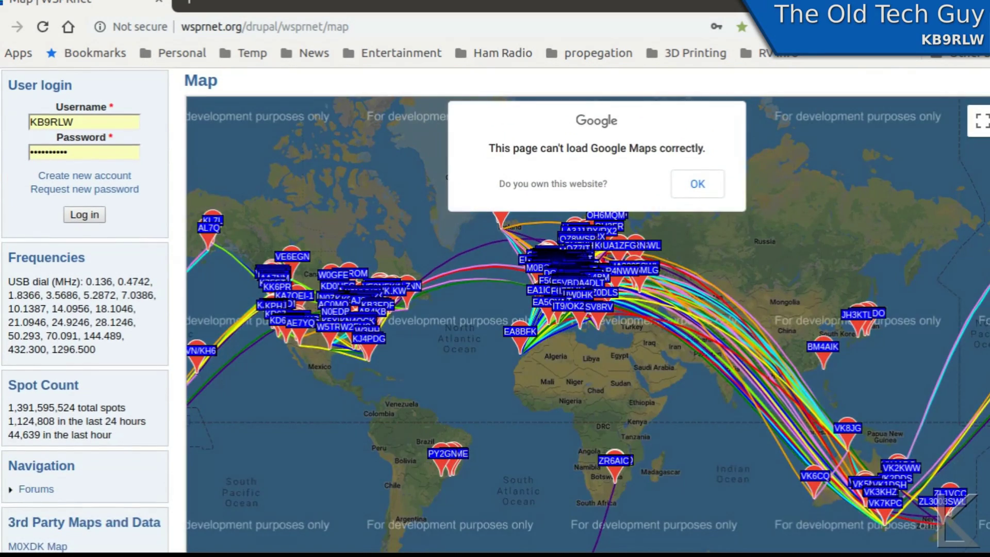
pyautogui.scroll(-2, 588, 310)
pyautogui.scroll(1, 588, 310)
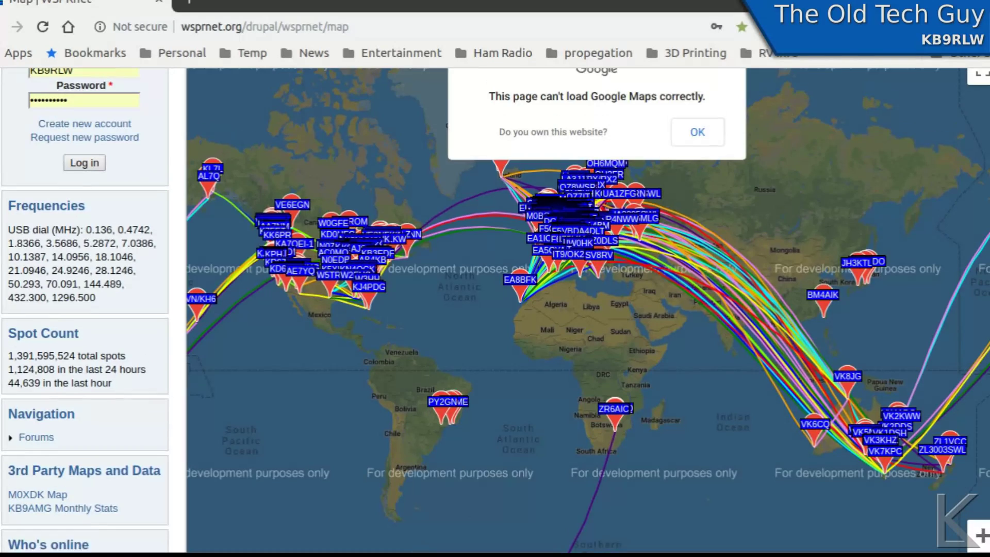
pyautogui.scroll(1, 495, 309)
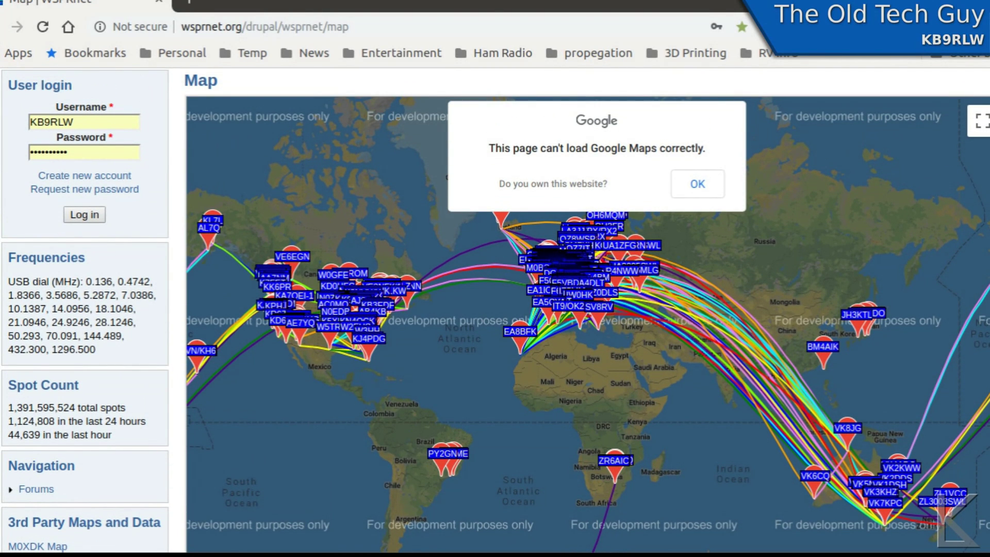
pyautogui.click(704, 188)
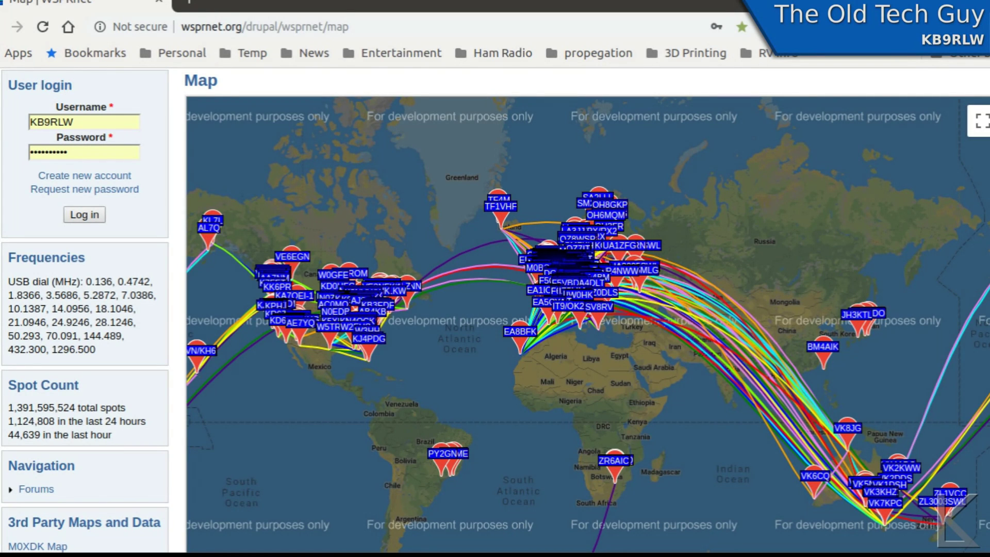
# Set the spot map's Band filter to 40m.
pyautogui.scroll(-6, 588, 309)
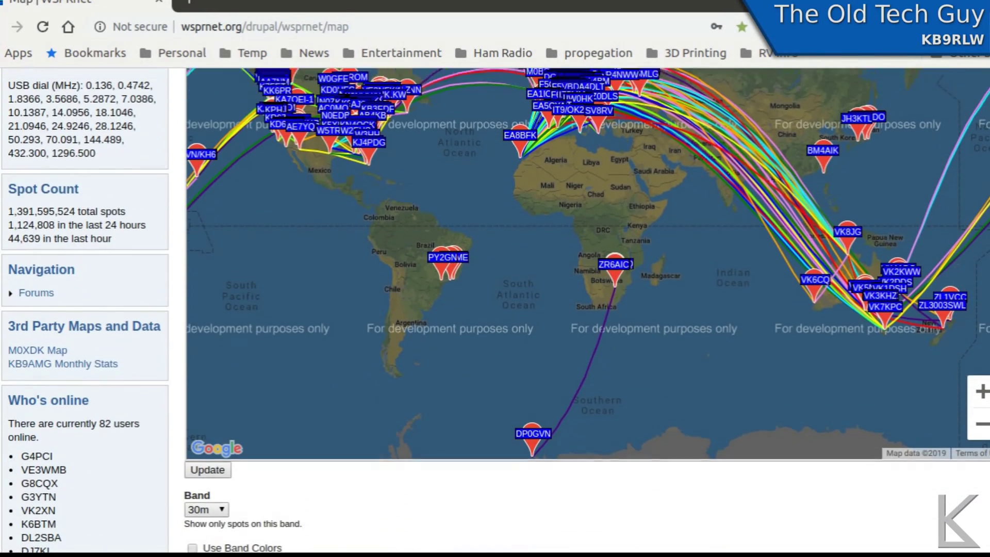
pyautogui.scroll(-4, 726, 238)
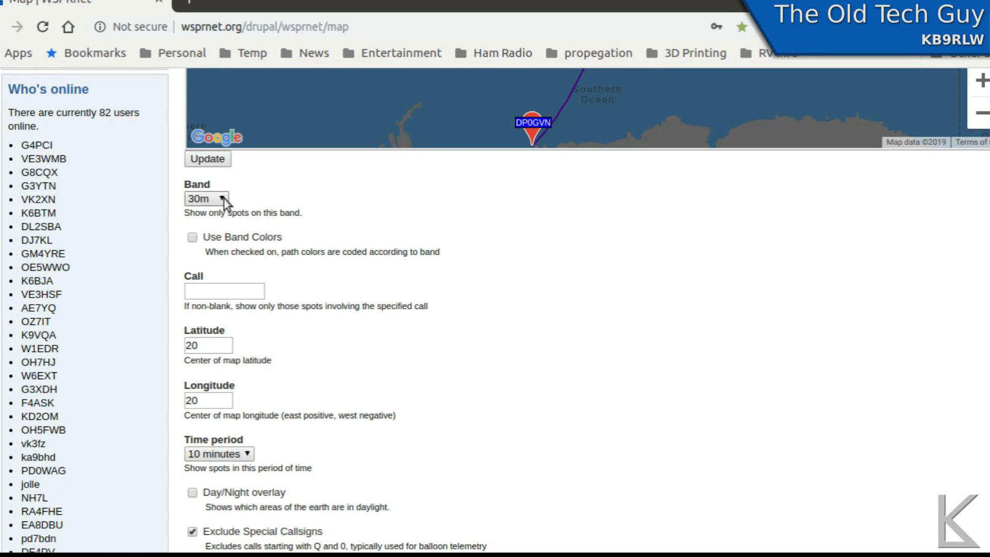
pyautogui.scroll(6, 588, 309)
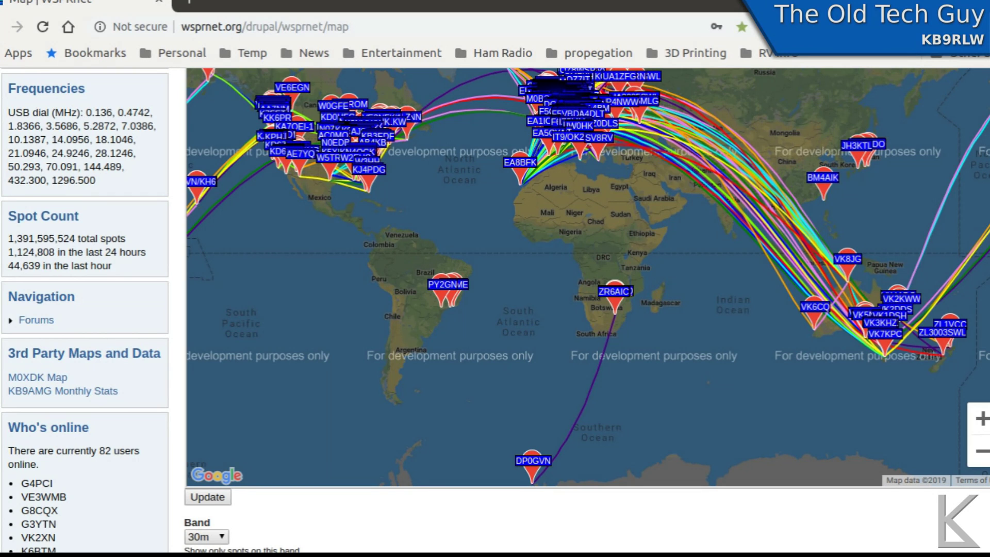
pyautogui.scroll(-5, 588, 310)
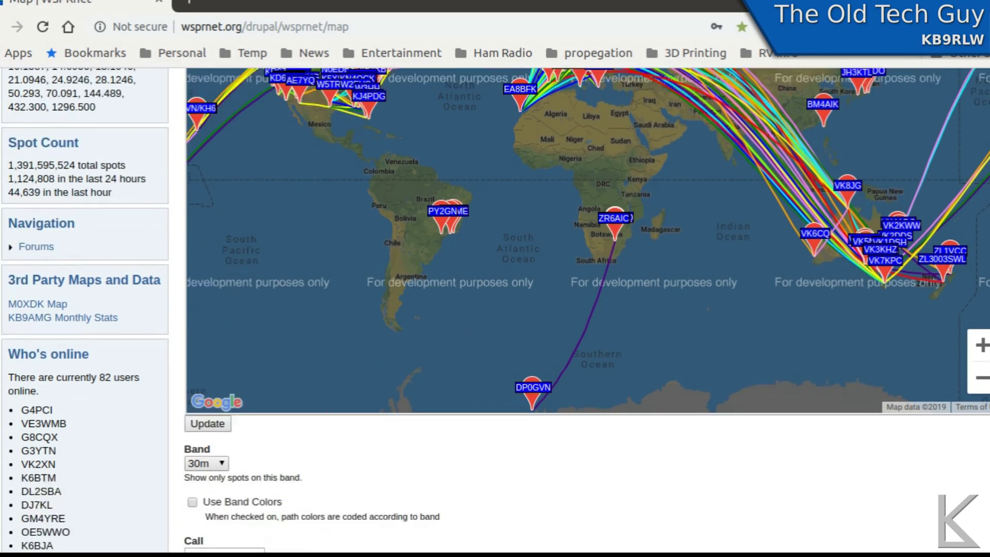
pyautogui.click(220, 287)
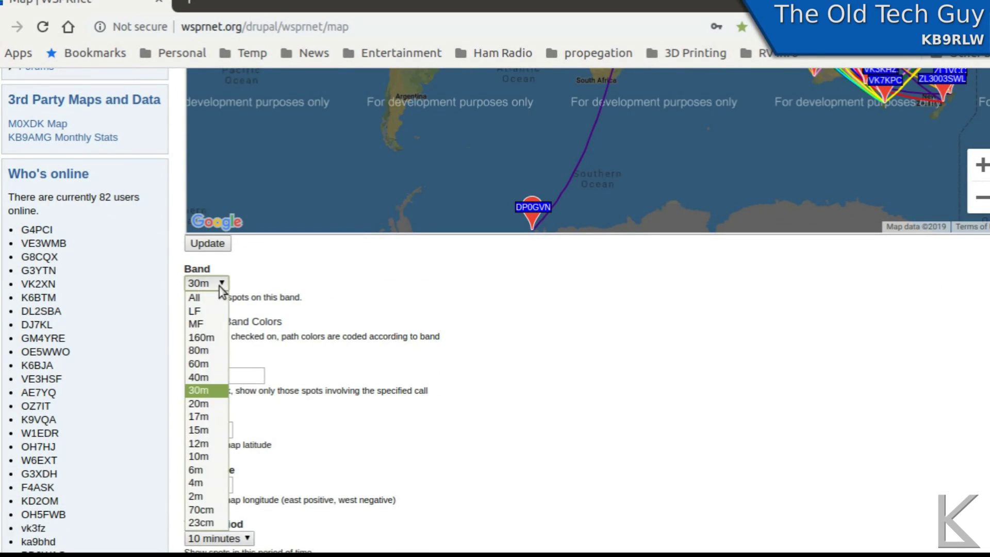
pyautogui.click(213, 381)
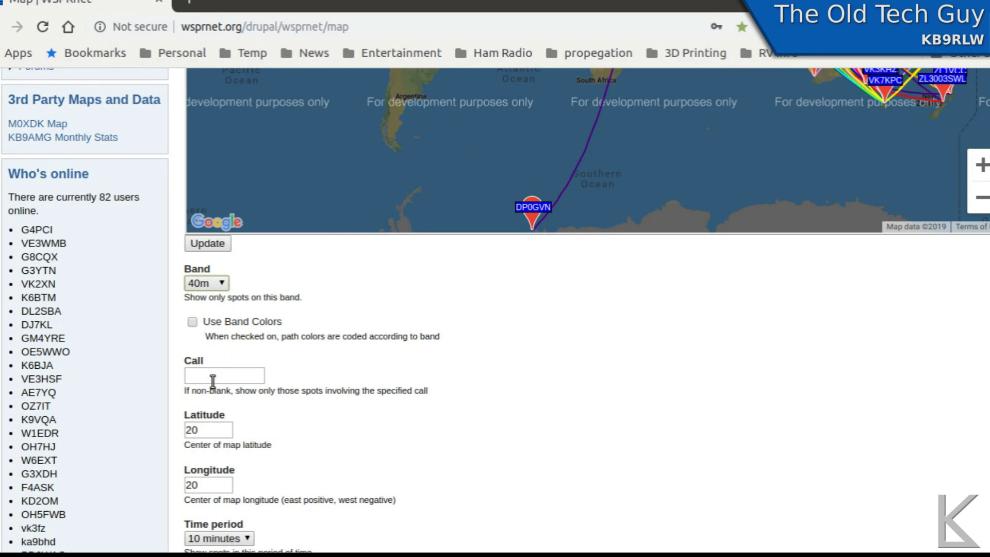
# Set the spot map's Call filter to kb9rlw, enable the Day/Night overlay, and update the map, dismissing the loading message.
pyautogui.click(226, 374)
pyautogui.click(219, 405)
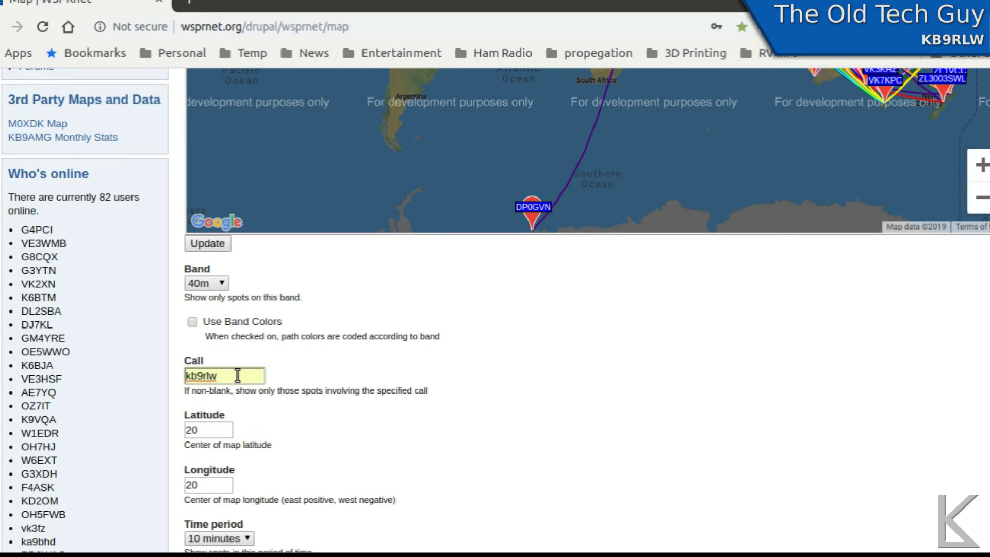
pyautogui.scroll(-2, 440, 448)
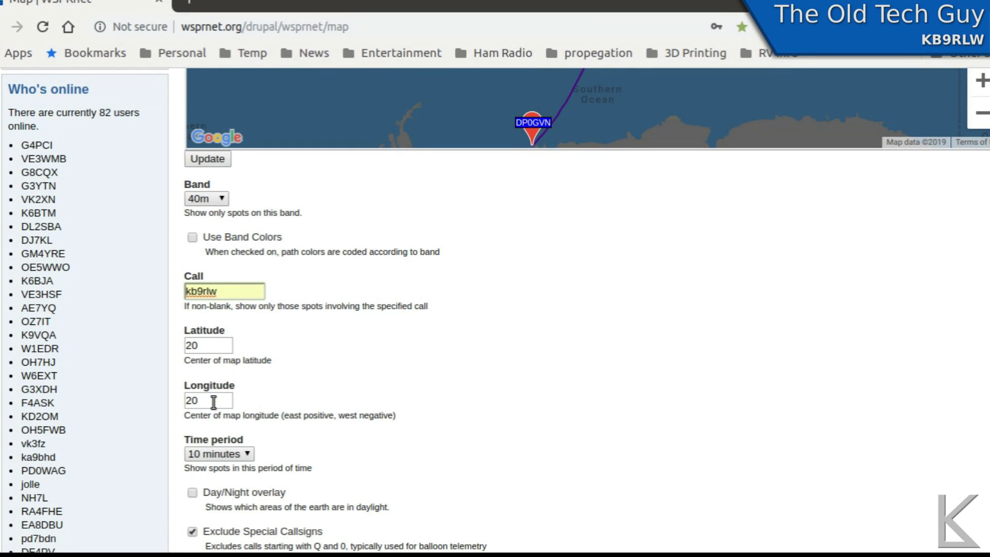
pyautogui.scroll(-3, 466, 391)
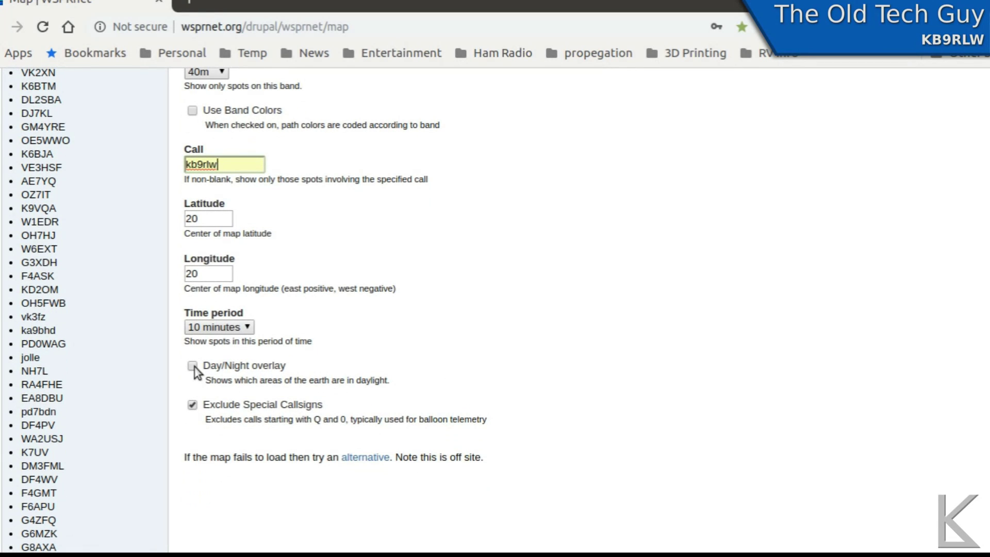
pyautogui.click(195, 367)
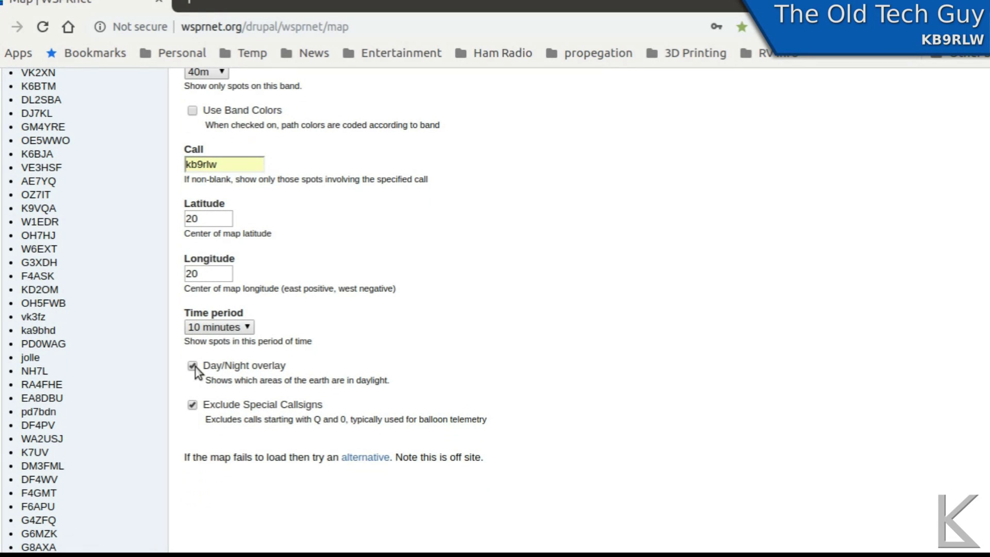
pyautogui.scroll(7, 565, 366)
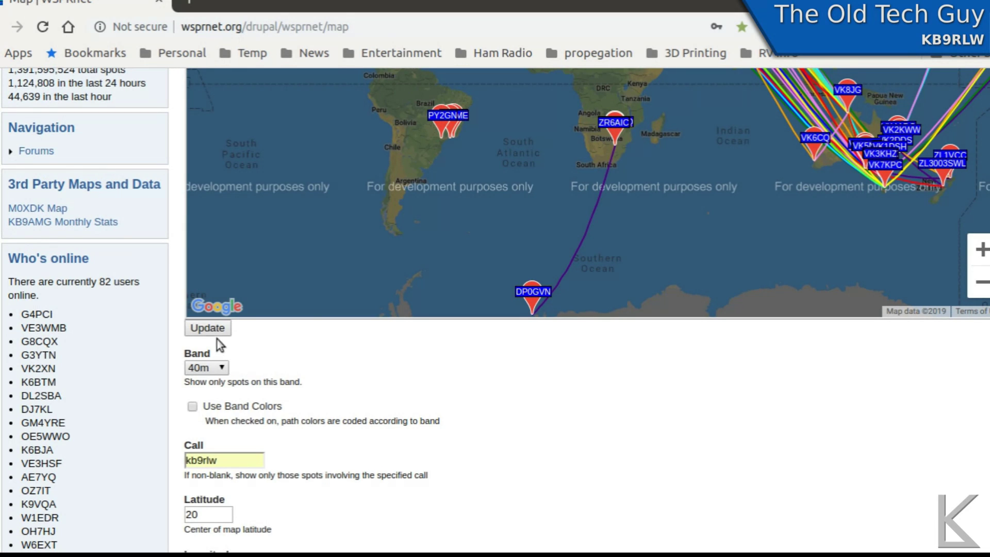
pyautogui.click(218, 332)
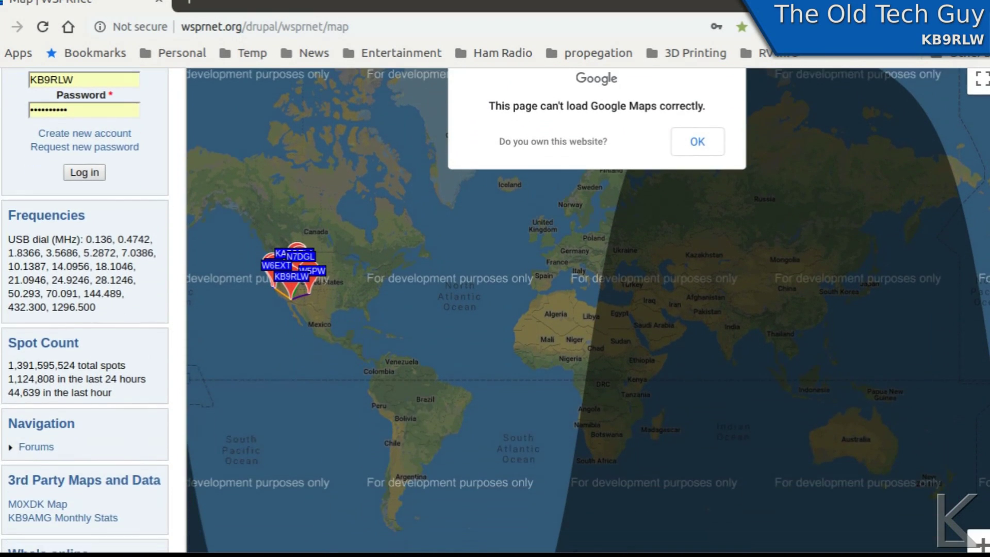
pyautogui.click(711, 148)
# Examine the 40m spot paths around KB9RLW in the western United States and review the map's filter settings.
pyautogui.moveTo(356, 305); pyautogui.dragTo(652, 362)
pyautogui.scroll(-6, 691, 361)
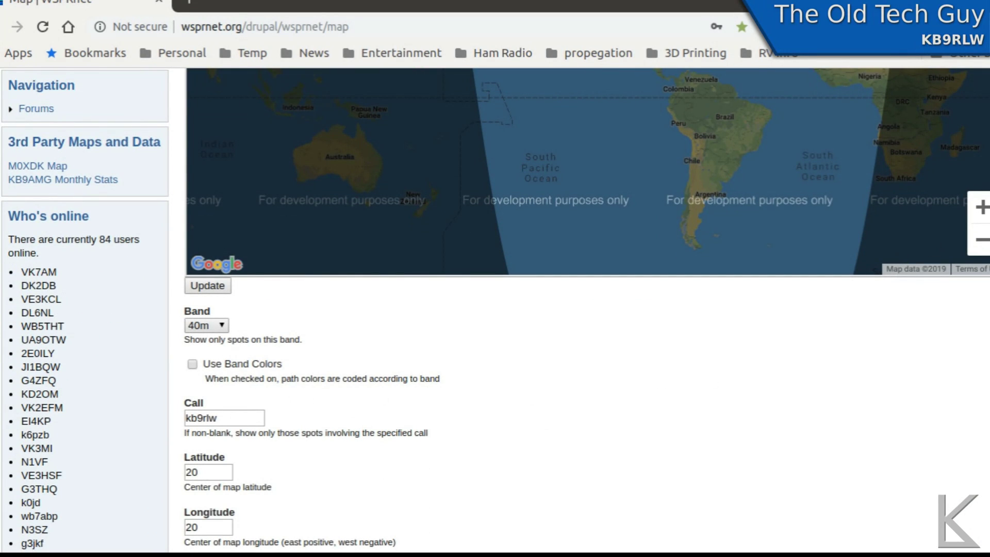
pyautogui.scroll(4, 588, 309)
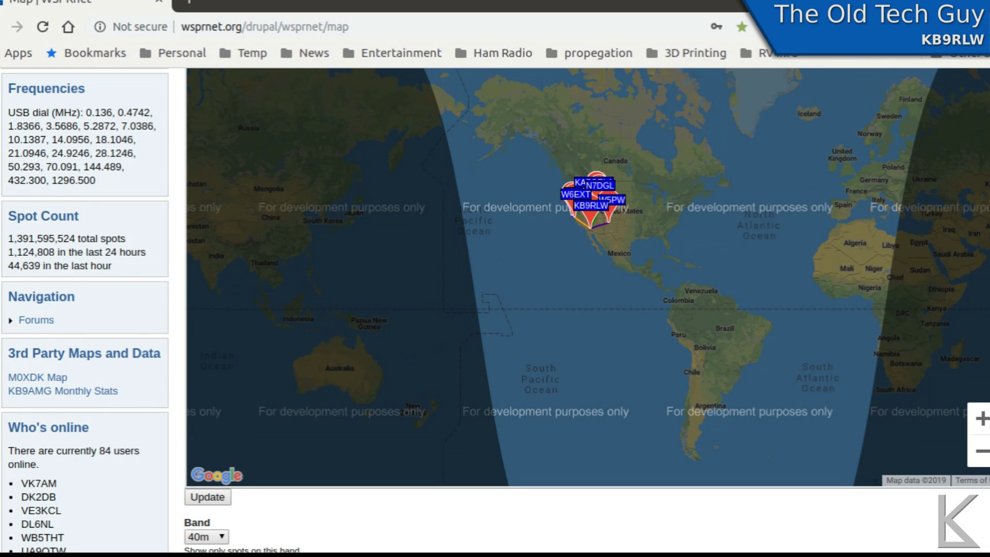
pyautogui.click(981, 418)
pyautogui.click(981, 419)
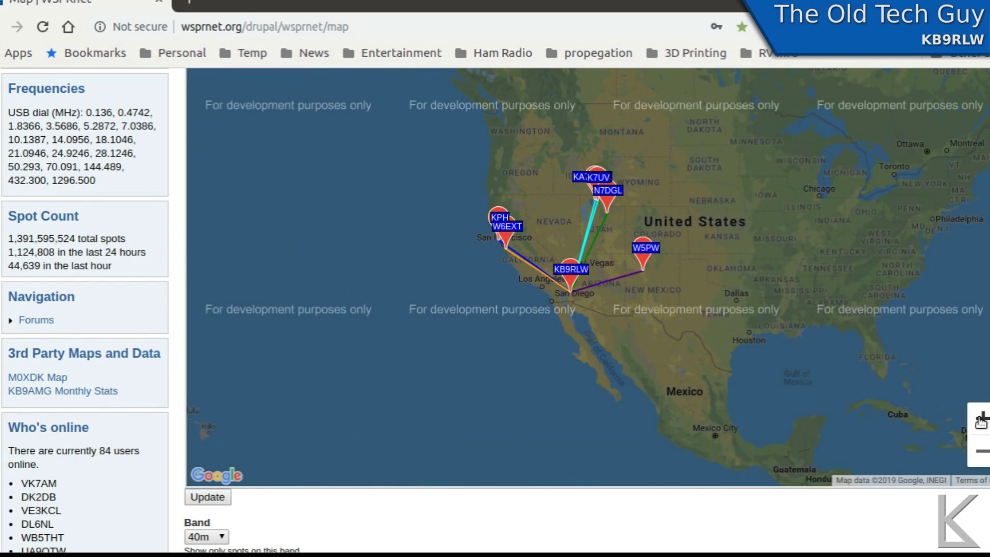
pyautogui.click(981, 419)
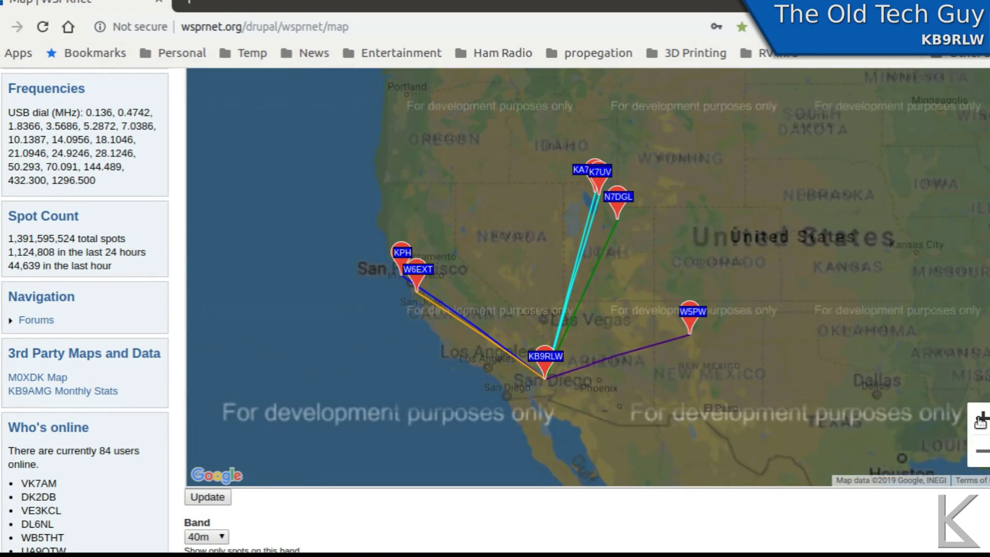
pyautogui.scroll(-2, 981, 419)
pyautogui.scroll(2, 982, 418)
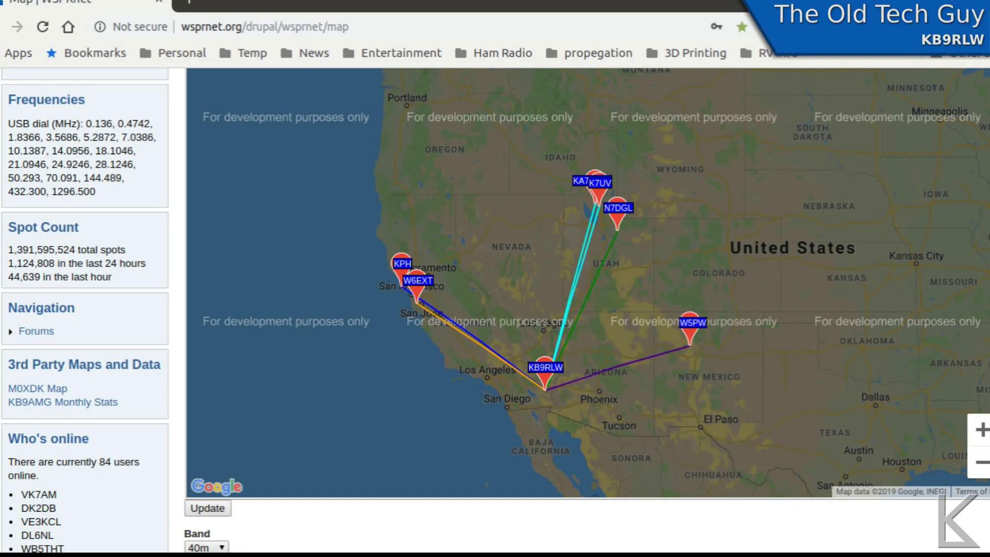
pyautogui.scroll(-6, 587, 310)
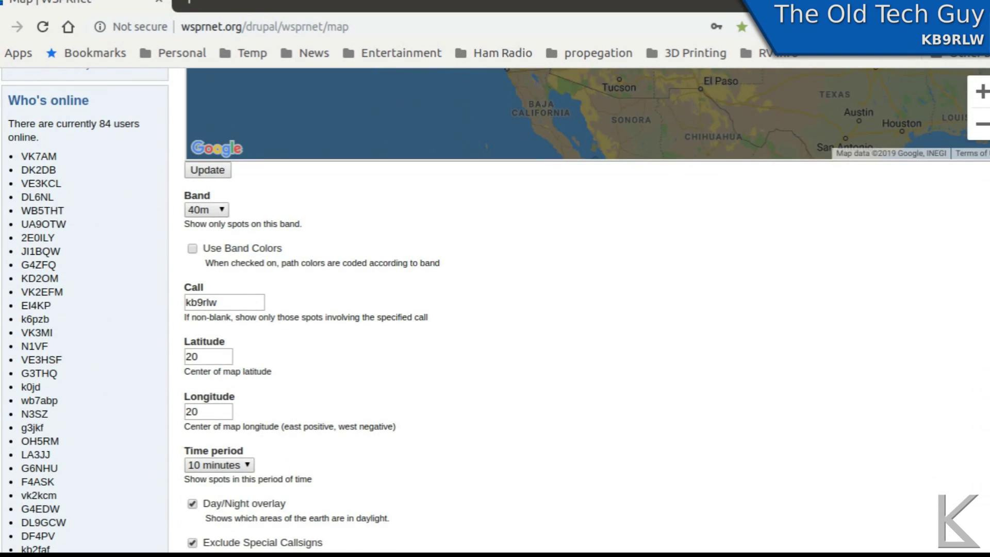
pyautogui.scroll(-4, 587, 310)
pyautogui.scroll(2, 586, 310)
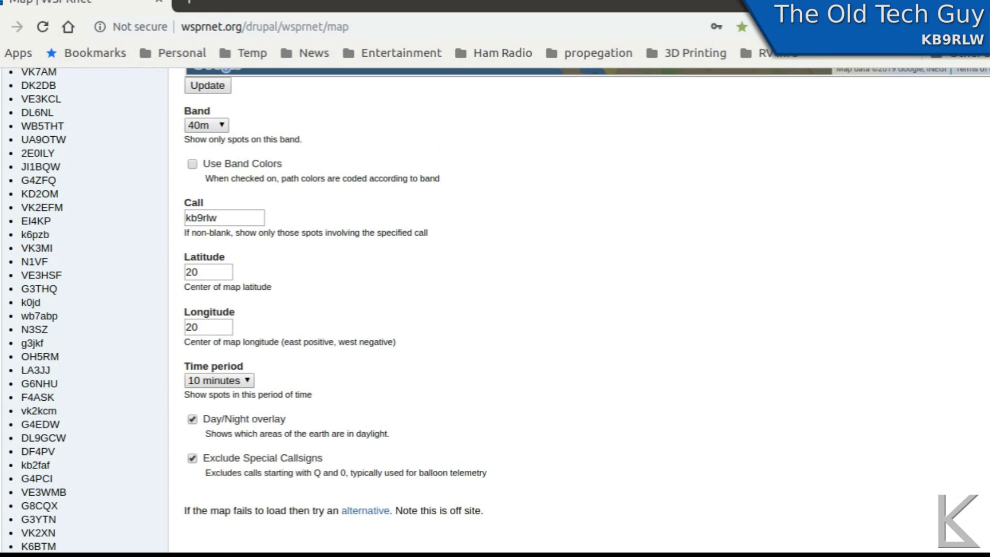
pyautogui.scroll(8, 586, 309)
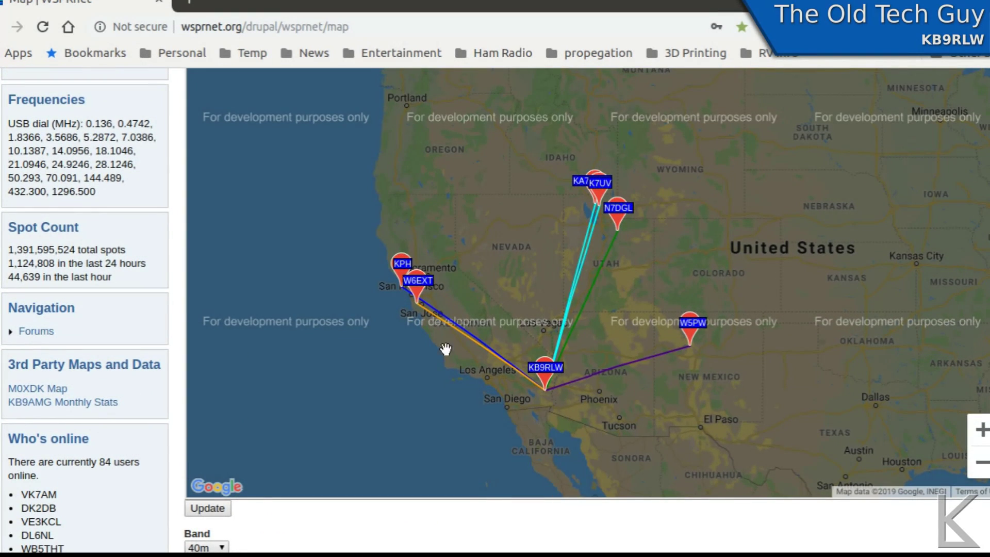
pyautogui.click(692, 326)
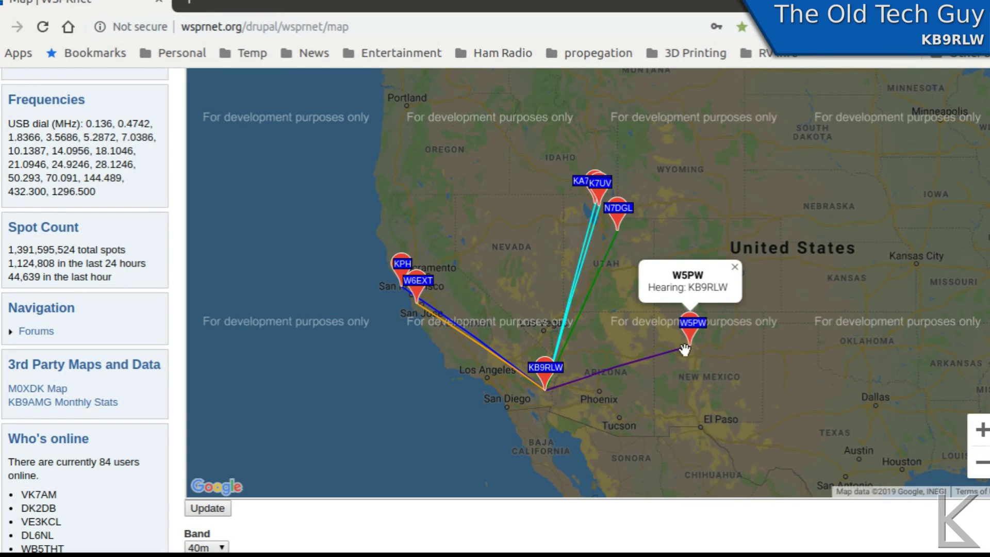
pyautogui.click(735, 267)
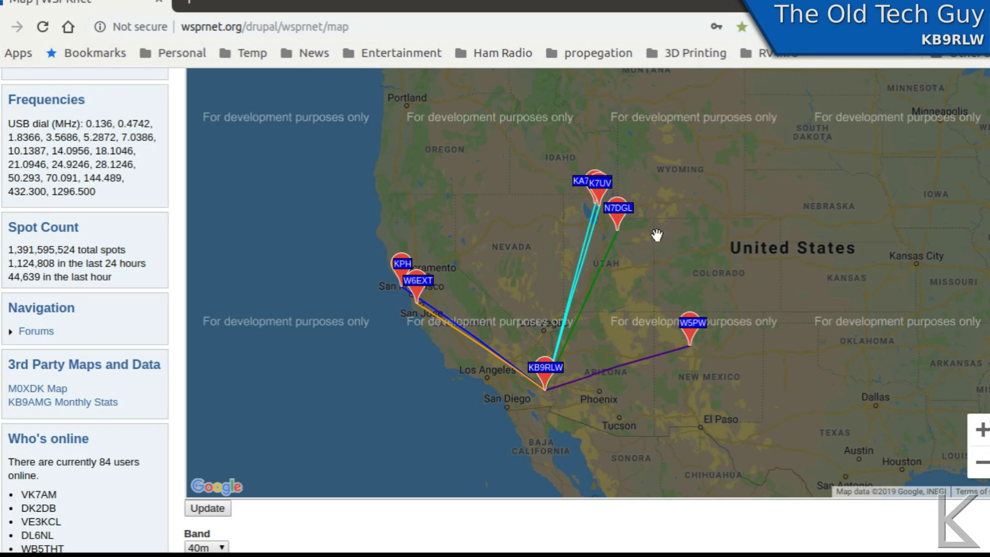
pyautogui.click(624, 211)
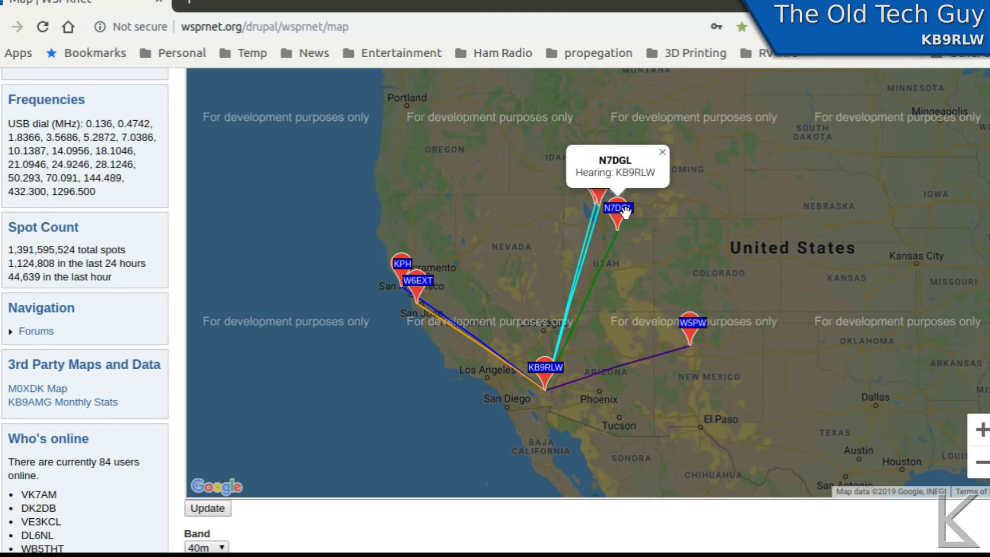
pyautogui.click(662, 151)
pyautogui.click(603, 184)
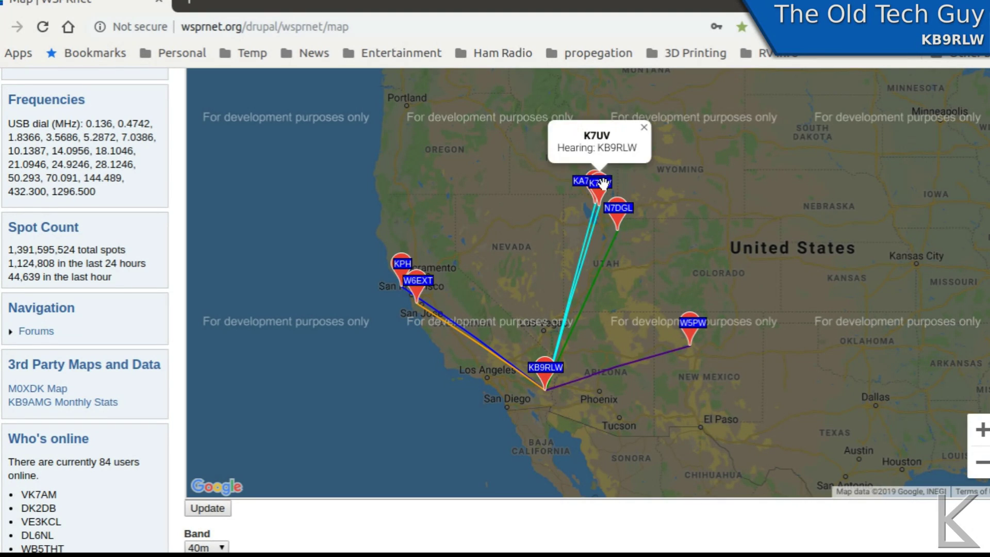
pyautogui.click(642, 128)
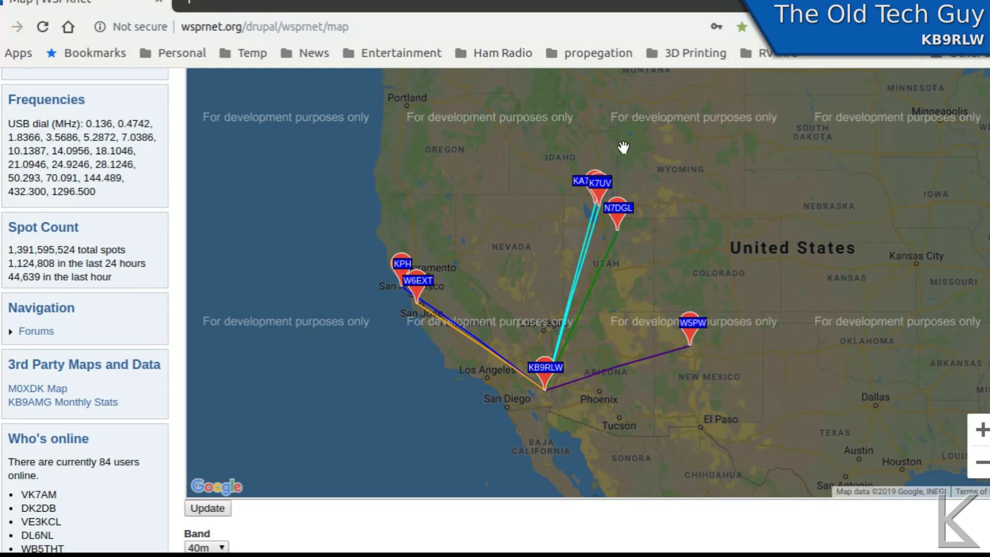
pyautogui.click(587, 184)
pyautogui.click(642, 128)
pyautogui.click(403, 265)
pyautogui.click(448, 207)
pyautogui.click(430, 281)
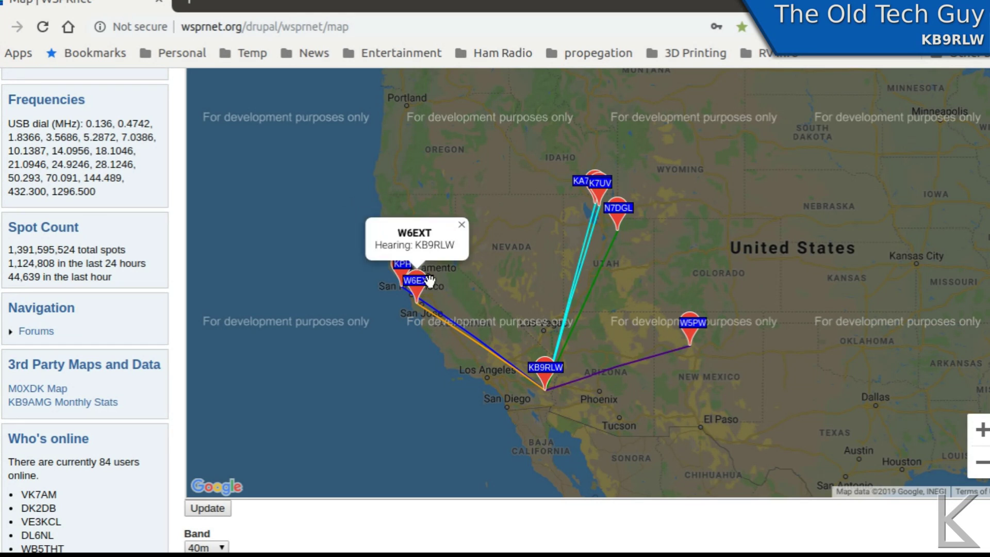
pyautogui.click(461, 225)
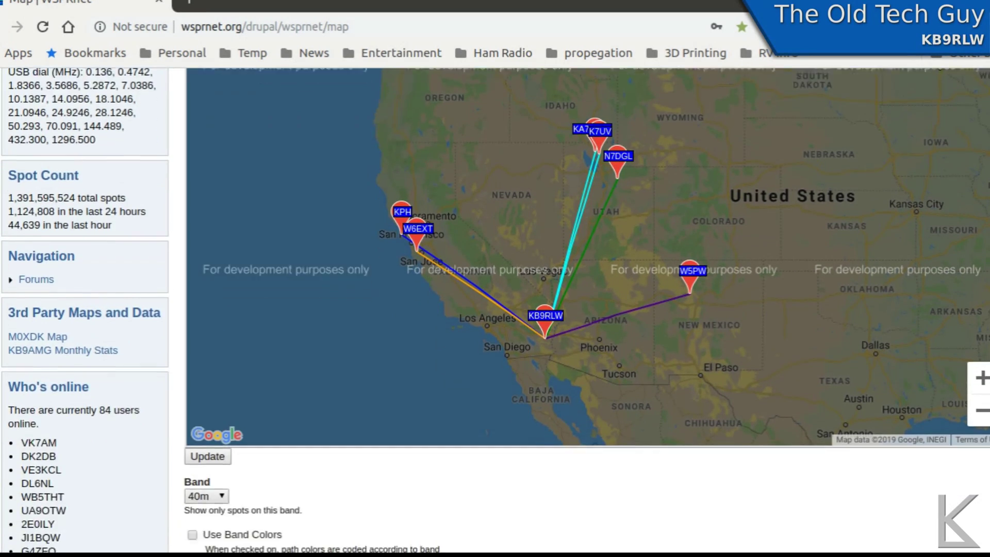
# Set the spot map's Band filter to 20m and update the map.
pyautogui.scroll(-1, 495, 310)
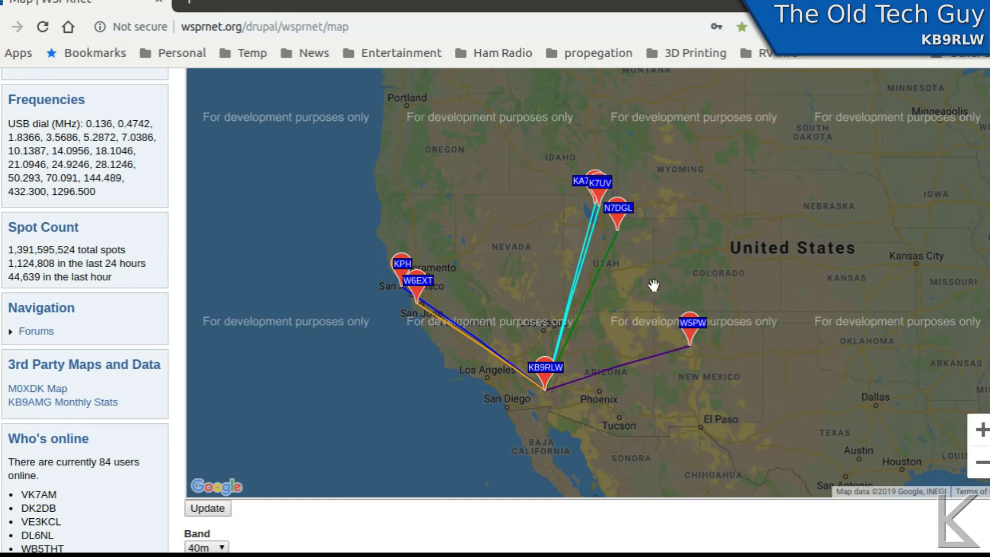
pyautogui.scroll(-7, 515, 309)
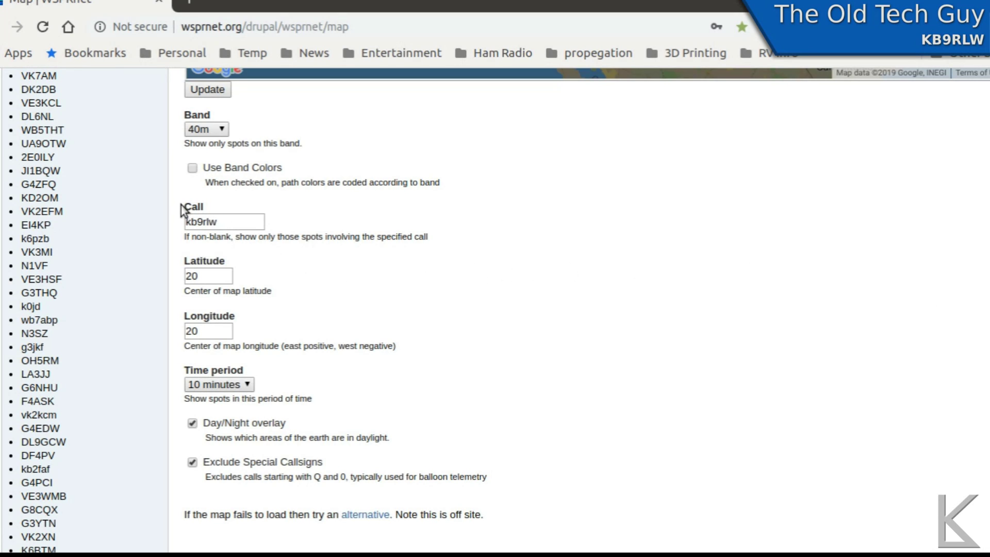
pyautogui.click(222, 130)
pyautogui.click(209, 248)
pyautogui.click(207, 90)
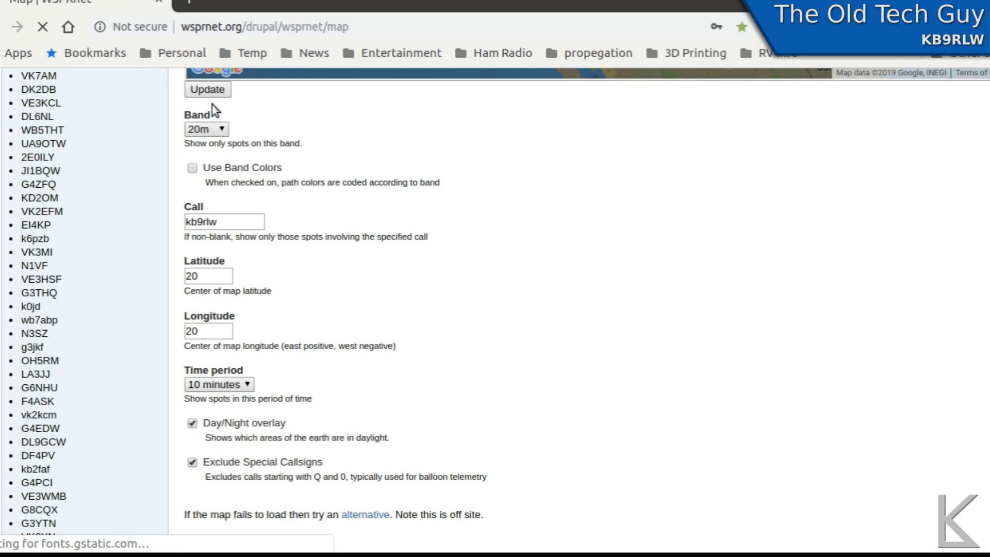
# Examine the 20m spot paths from KB9RLW across North America and the Pacific.
pyautogui.scroll(-3, 927, 234)
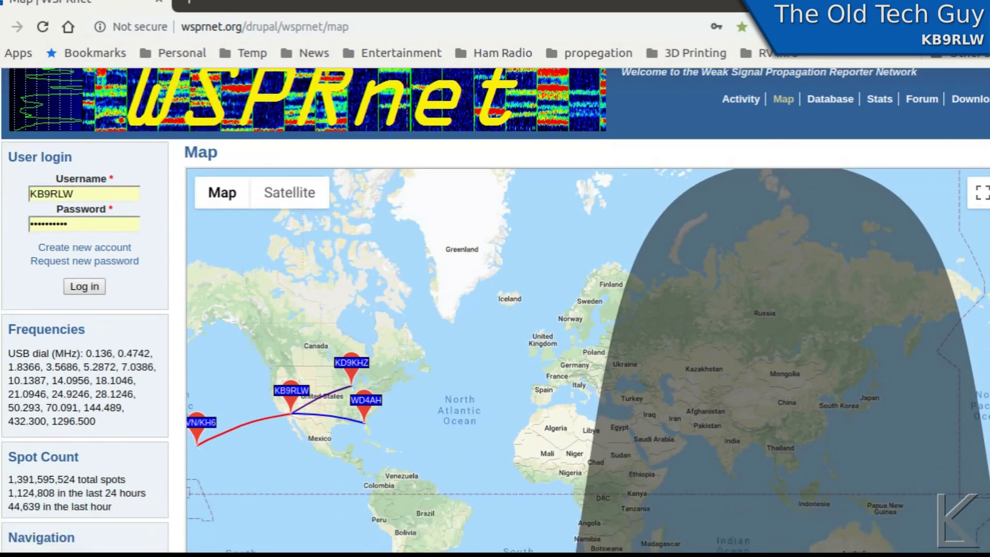
pyautogui.moveTo(371, 227); pyautogui.dragTo(610, 312)
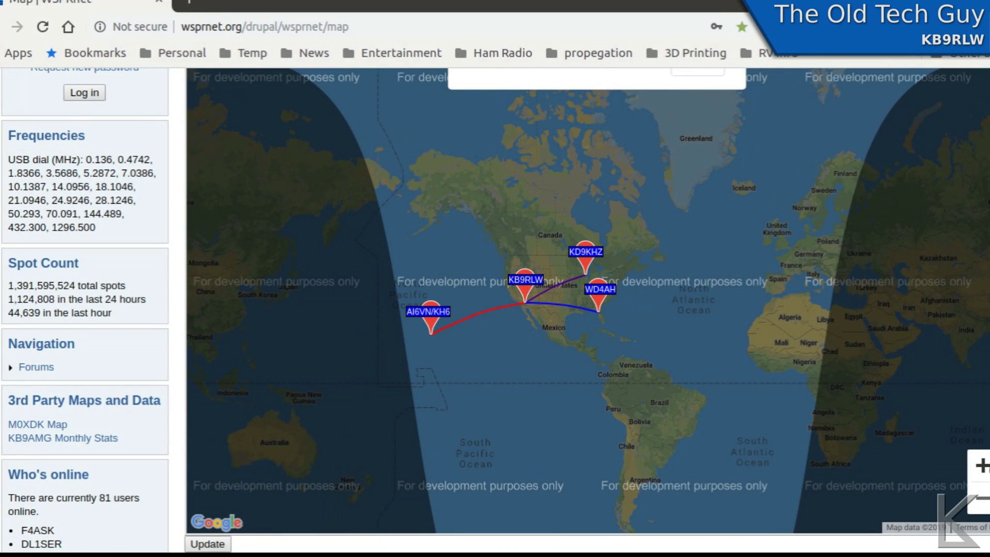
pyautogui.click(983, 466)
pyautogui.moveTo(713, 458); pyautogui.dragTo(787, 372)
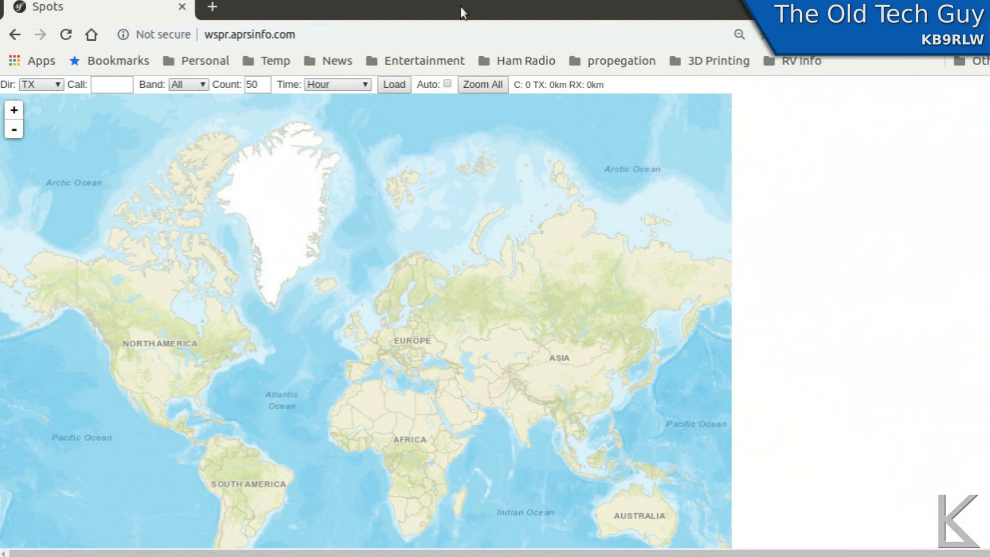
# Look over the alternative spot map at wspr.aprsinfo.com, including its web address and filter bar.
pyautogui.moveTo(205, 36); pyautogui.dragTo(300, 42)
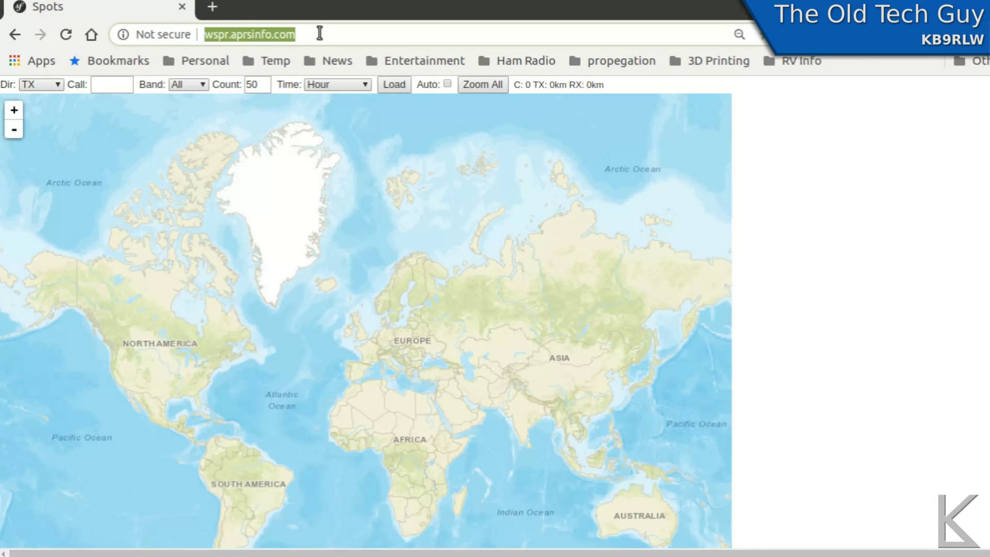
pyautogui.click(313, 36)
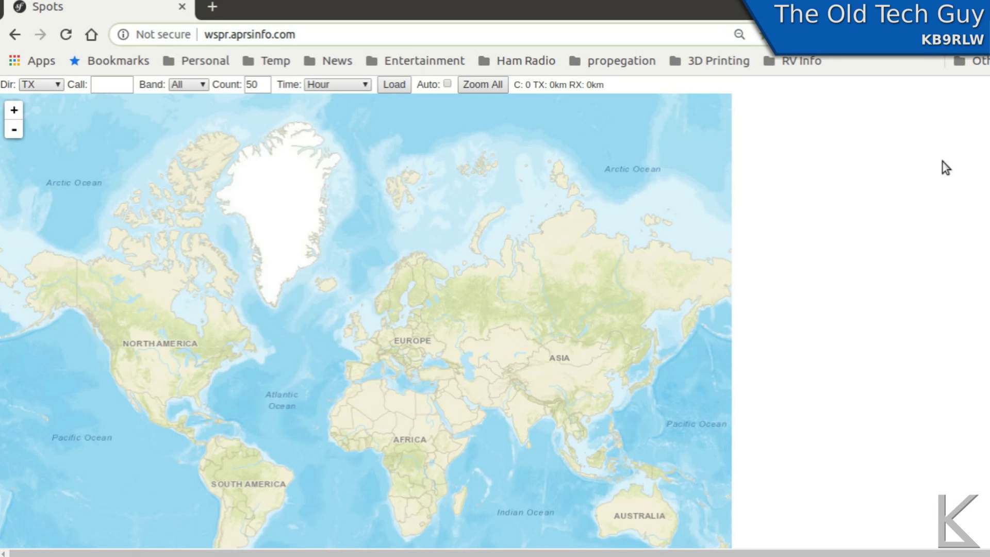
pyautogui.scroll(-1, 945, 168)
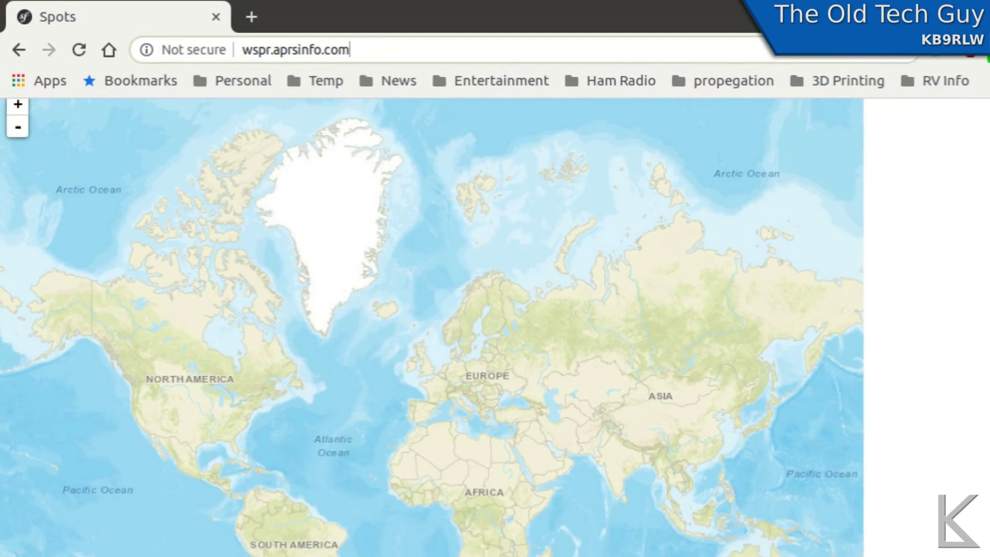
pyautogui.scroll(1, 392, 319)
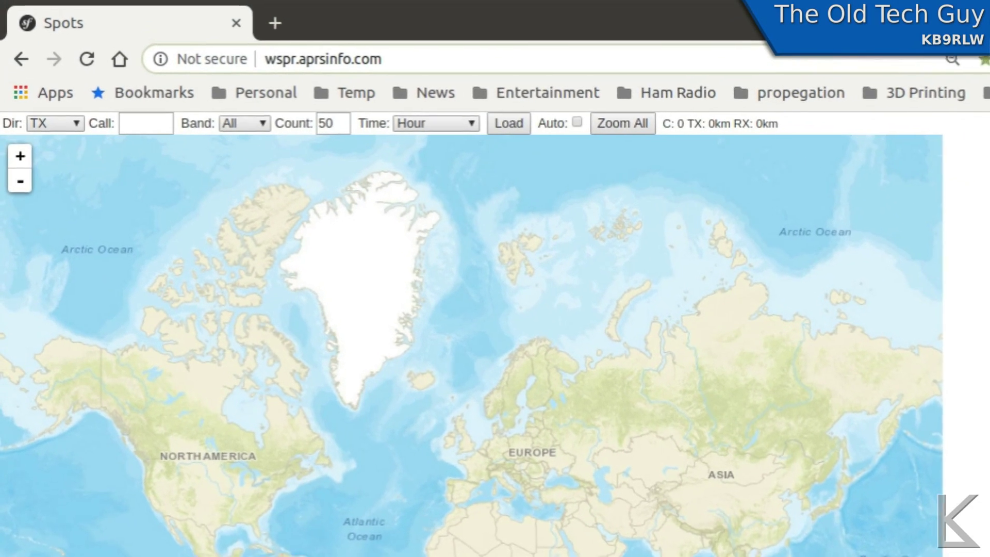
# Keep the direction filter at TX and enter kb9rlw as the call sign to look up.
pyautogui.click(82, 134)
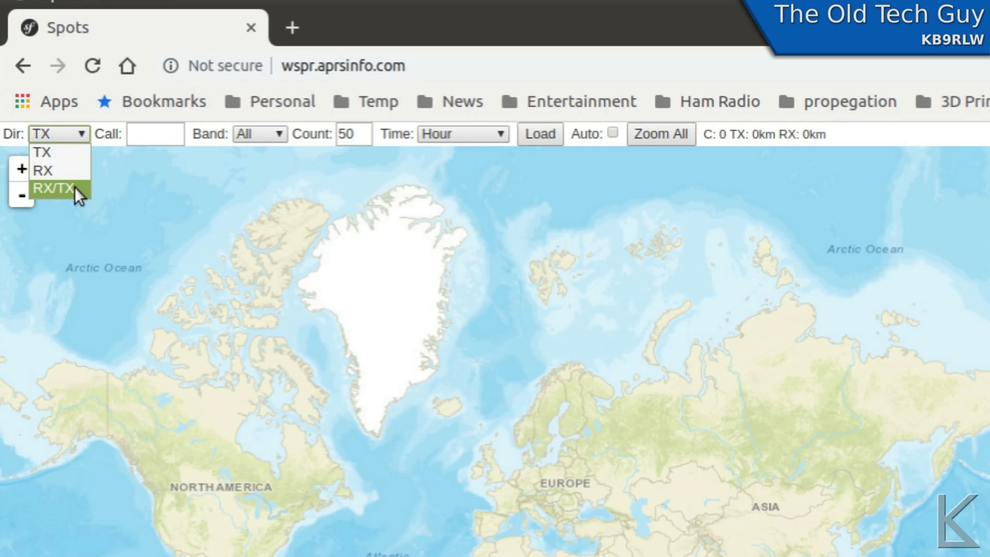
pyautogui.click(83, 154)
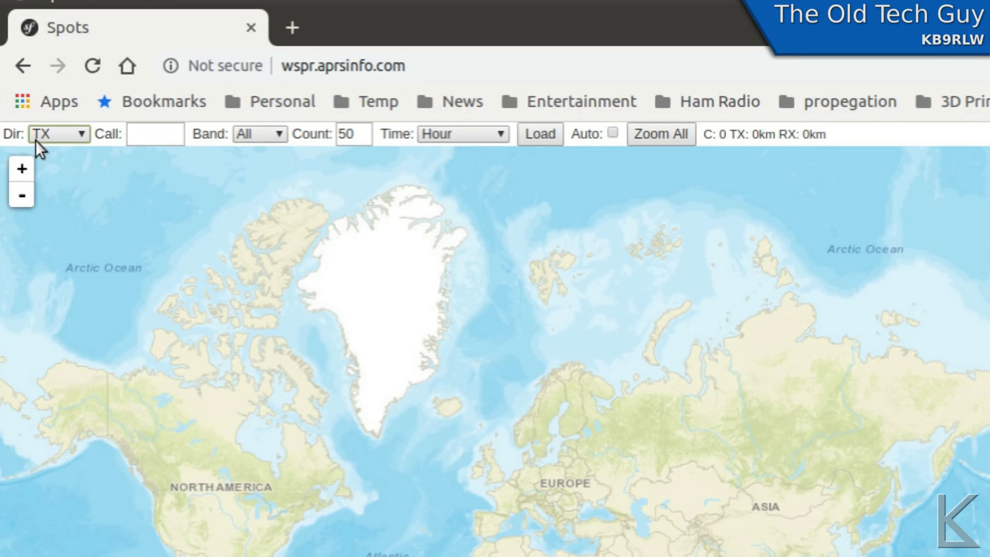
pyautogui.click(153, 134)
pyautogui.write('kb9rlw')
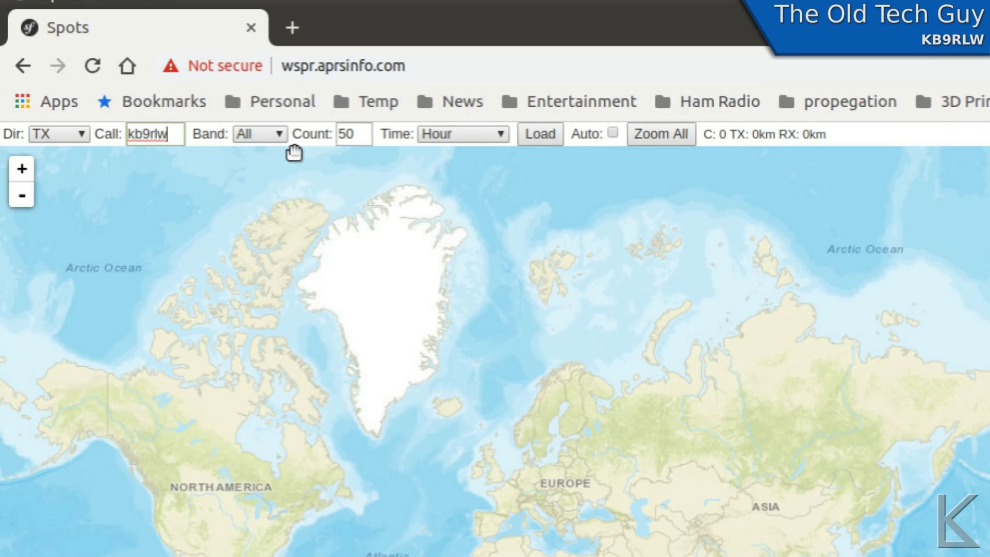
# Set the band to 80m, keep the time range at Hour and load the spots.
pyautogui.click(280, 135)
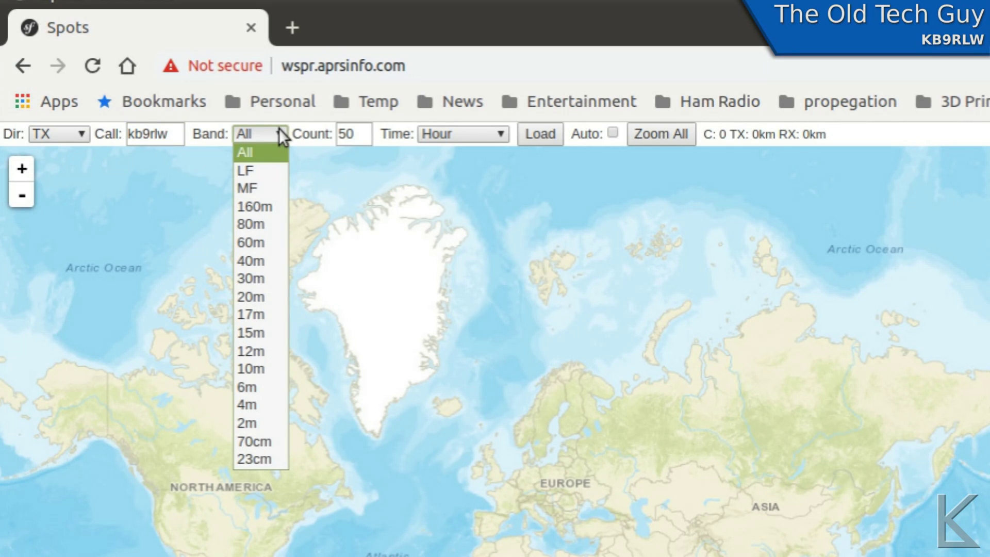
pyautogui.click(267, 230)
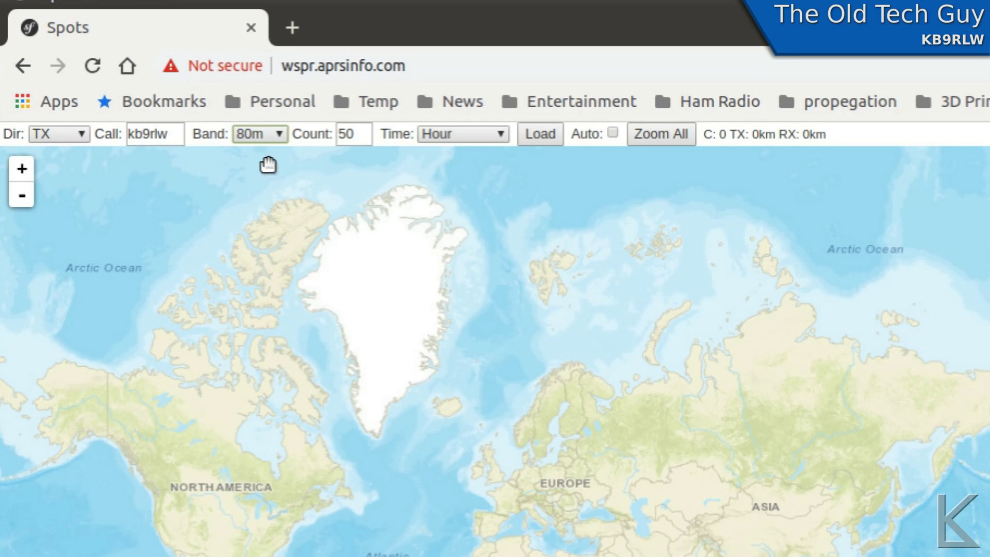
pyautogui.click(499, 135)
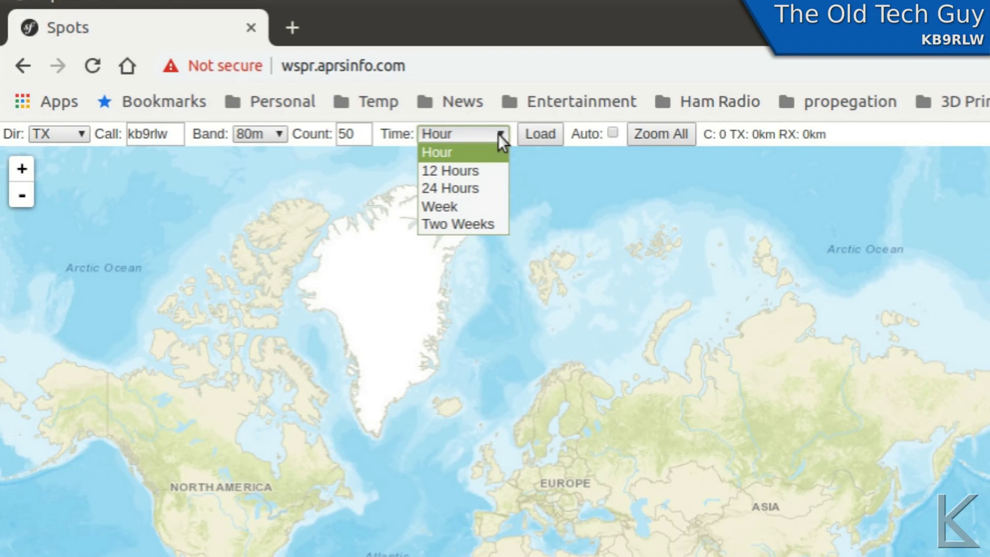
pyautogui.click(498, 134)
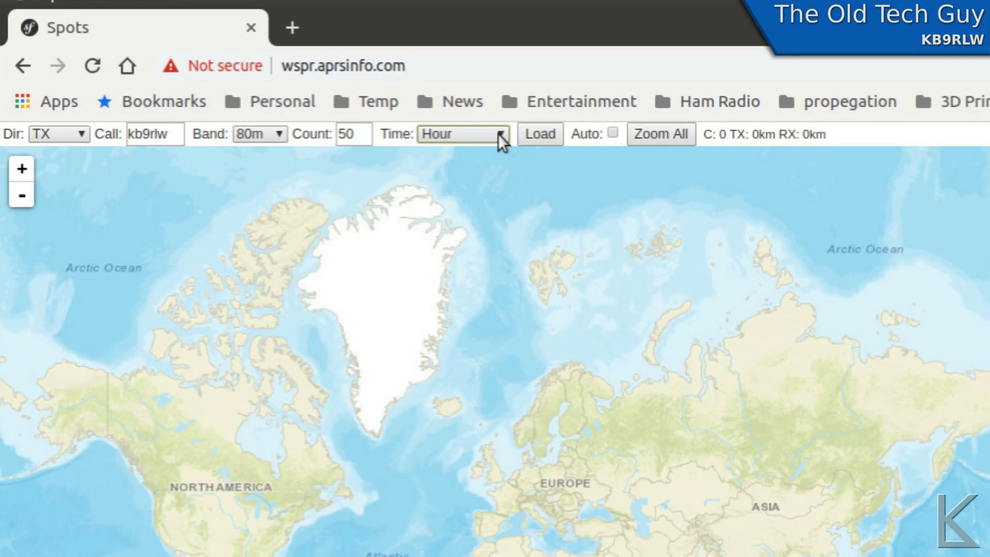
pyautogui.click(540, 135)
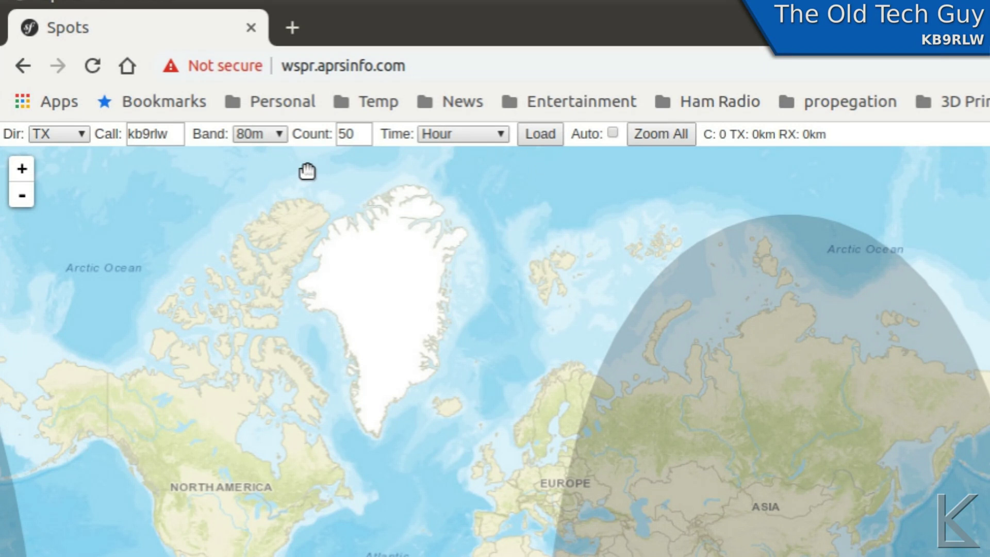
# Load the 40m spots for kb9rlw and examine their paths across the western United States.
pyautogui.click(277, 130)
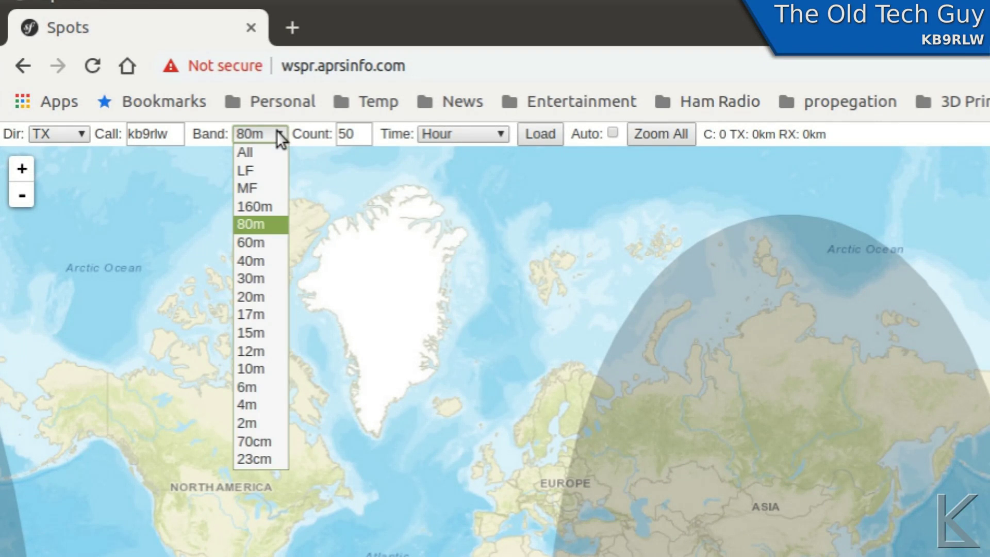
pyautogui.click(250, 260)
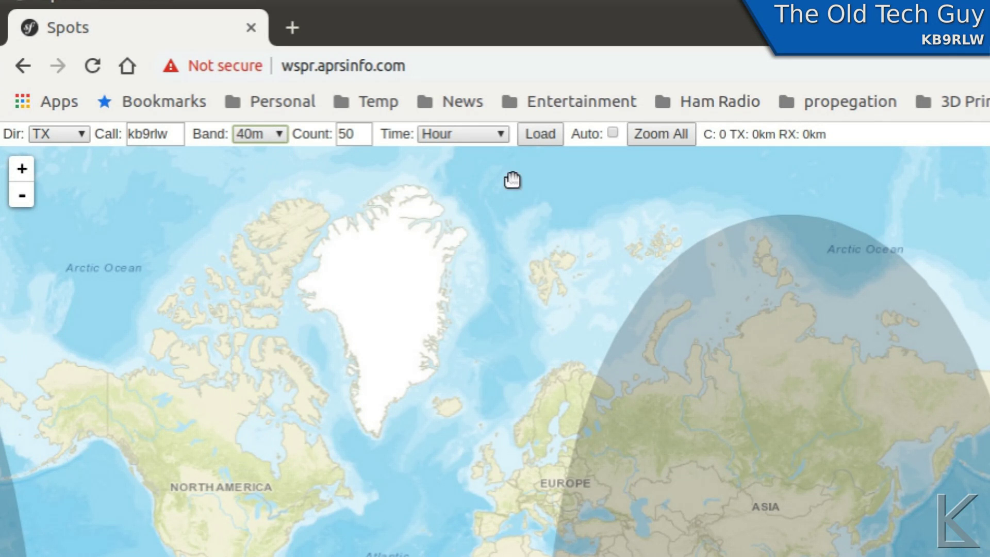
pyautogui.click(552, 135)
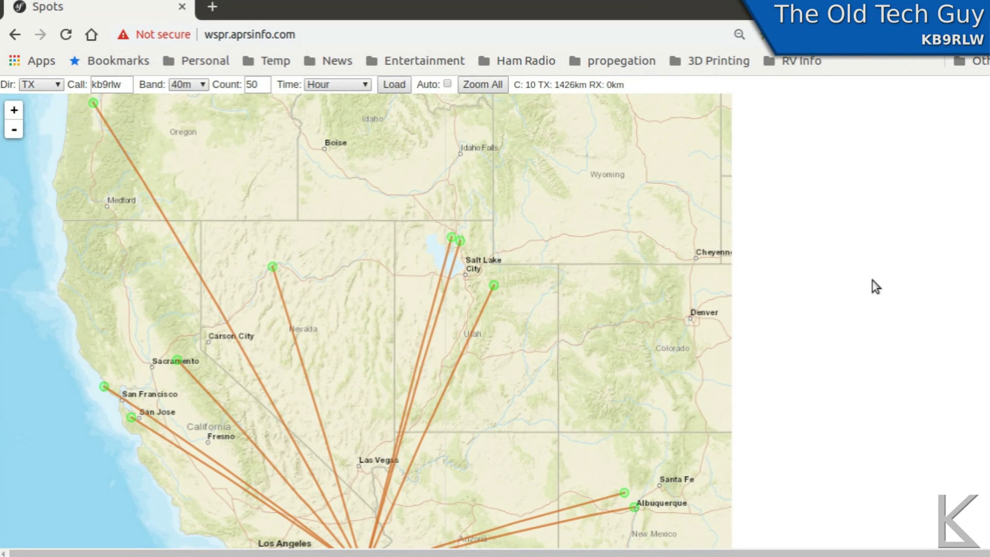
pyautogui.scroll(-1, 876, 286)
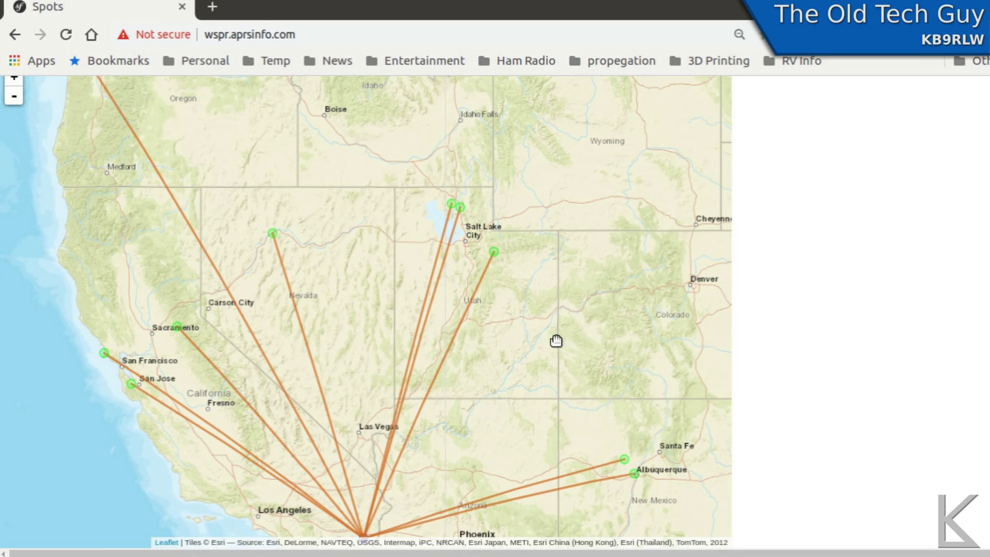
pyautogui.scroll(-1, 518, 336)
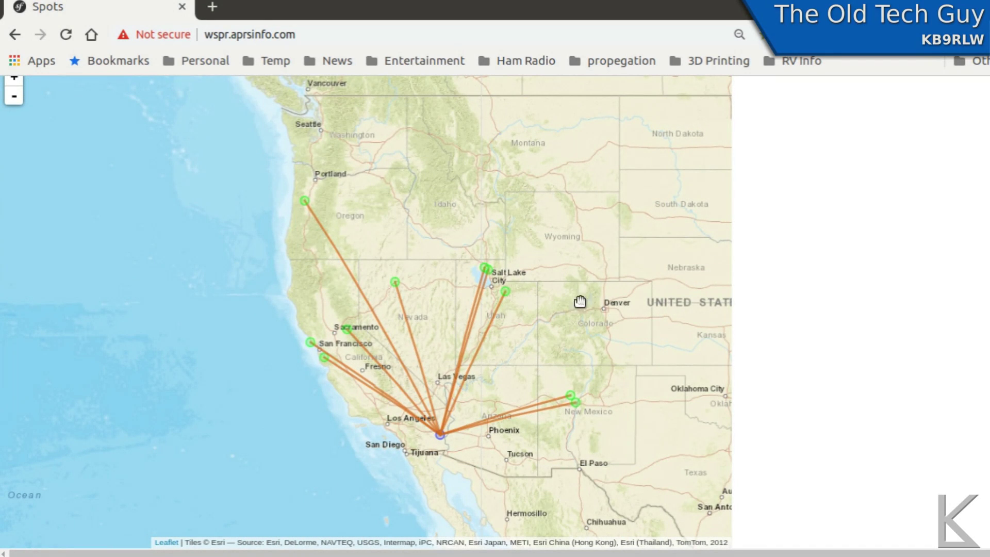
pyautogui.moveTo(508, 293)
pyautogui.scroll(1, 896, 314)
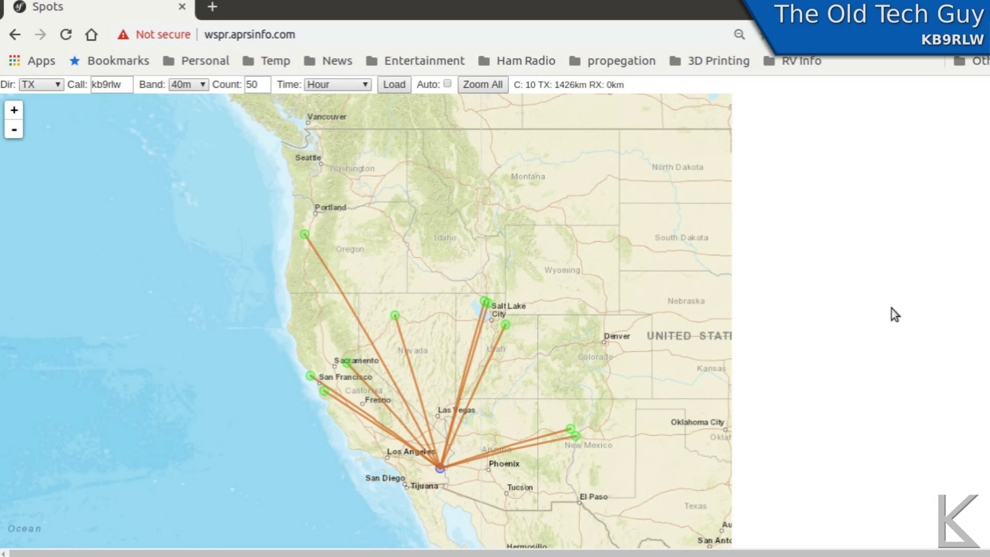
pyautogui.scroll(-1, 896, 314)
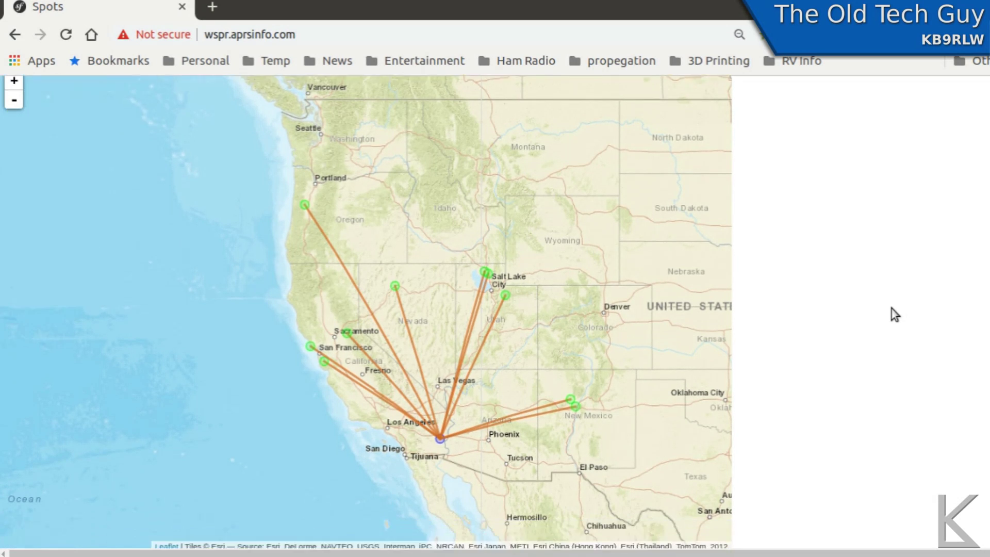
pyautogui.scroll(1, 895, 315)
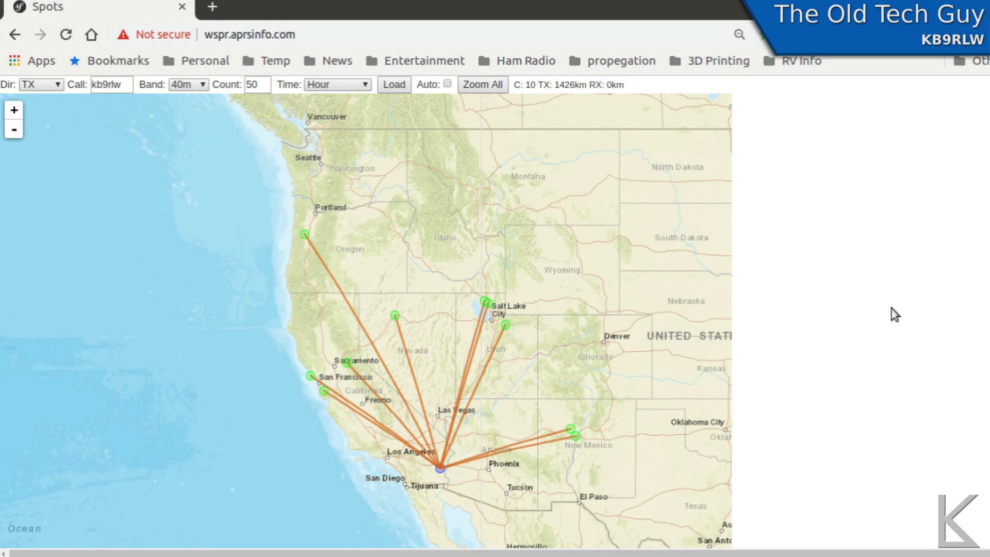
# Set the spot map's band to 20m and load the spots.
pyautogui.click(172, 85)
pyautogui.click(185, 209)
pyautogui.click(394, 84)
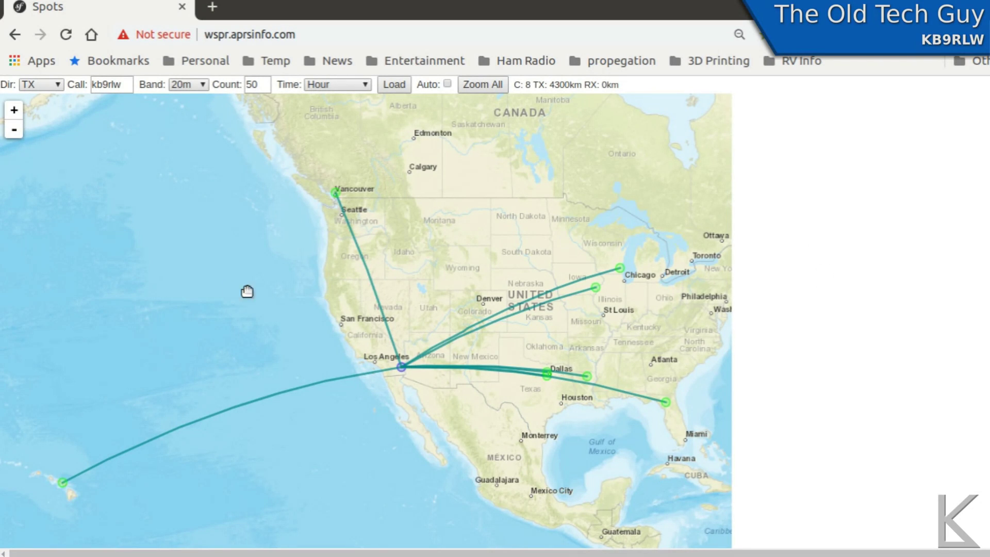
# Examine the 20m paths from kb9rlw across North America and out to Hawaii at several map scales.
pyautogui.moveTo(479, 272)
pyautogui.mouseDown()
pyautogui.moveTo(445, 242)
pyautogui.moveTo(457, 179)
pyautogui.moveTo(451, 289)
pyautogui.moveTo(469, 325)
pyautogui.moveTo(457, 291)
pyautogui.moveTo(469, 286)
pyautogui.mouseUp()
pyautogui.scroll(1, 418, 294)
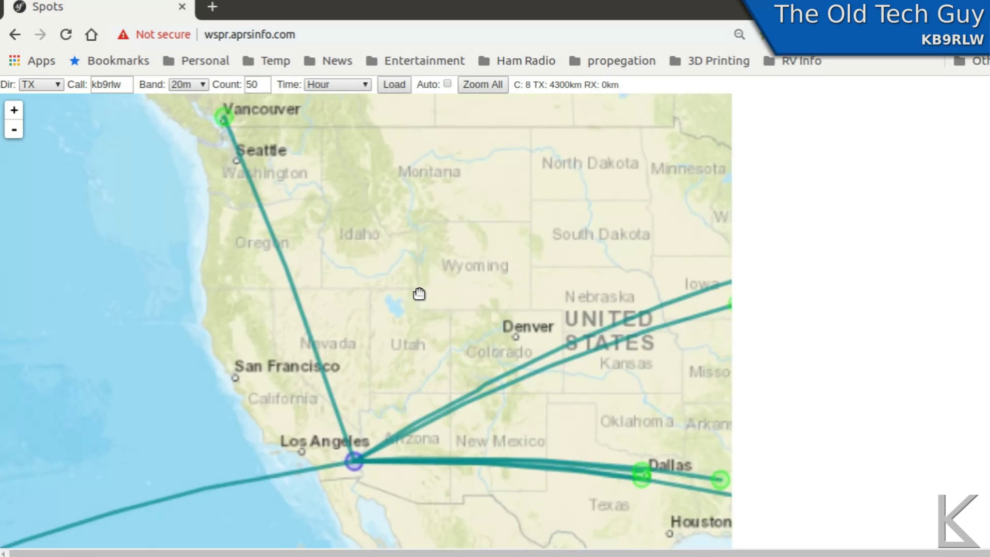
pyautogui.scroll(1, 419, 294)
pyautogui.scroll(-1, 419, 293)
pyautogui.scroll(-2, 419, 293)
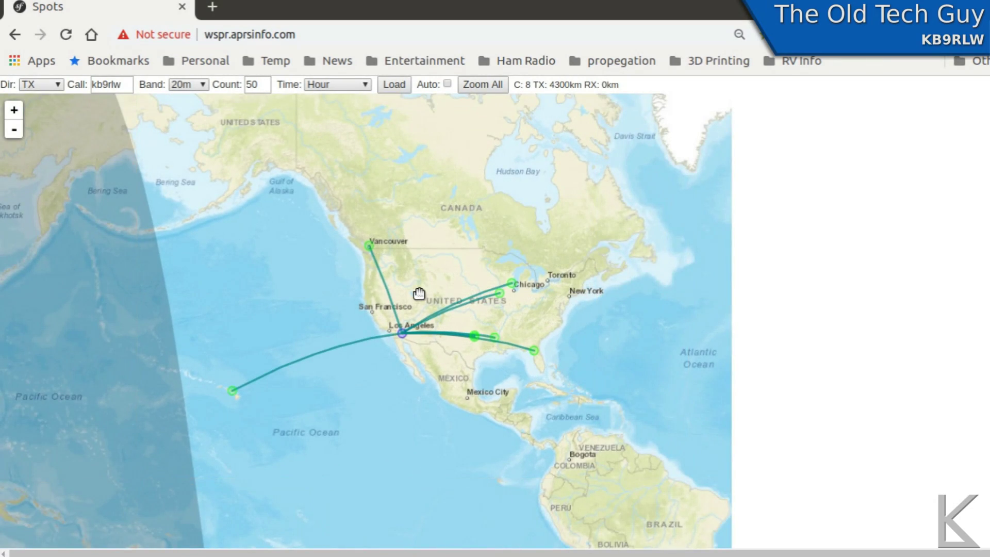
pyautogui.scroll(1, 419, 293)
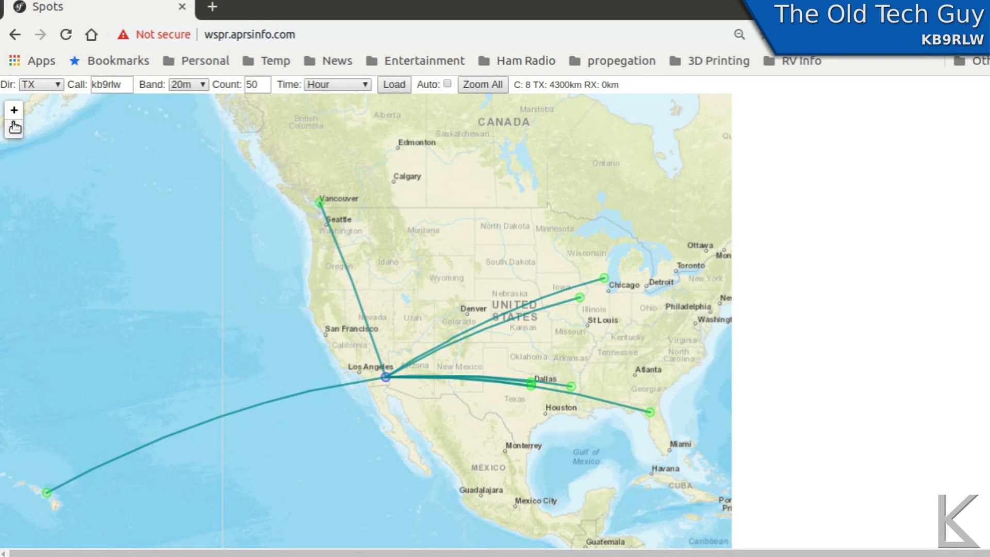
pyautogui.moveTo(431, 295); pyautogui.dragTo(338, 283)
pyautogui.scroll(-1, 495, 243)
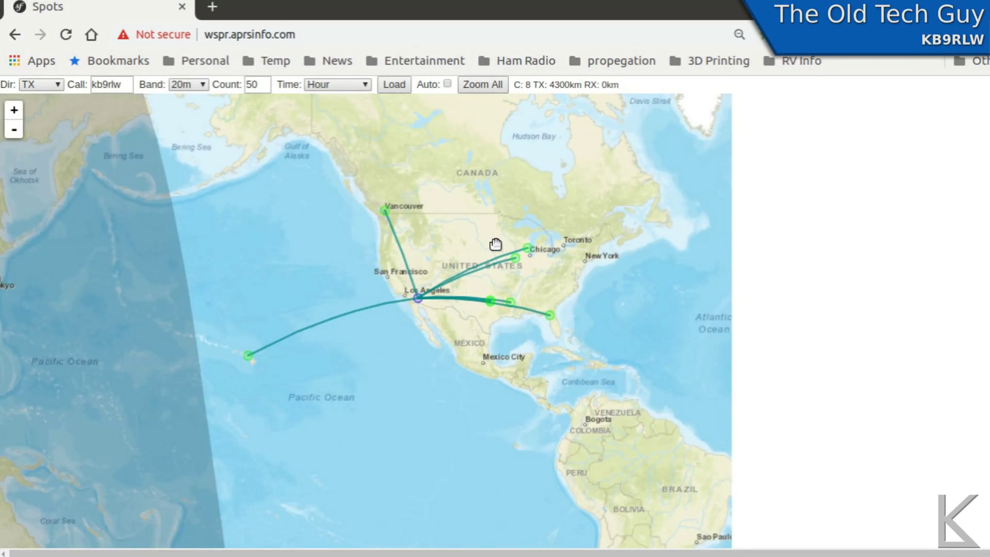
pyautogui.scroll(1, 495, 244)
pyautogui.moveTo(376, 261); pyautogui.dragTo(436, 244)
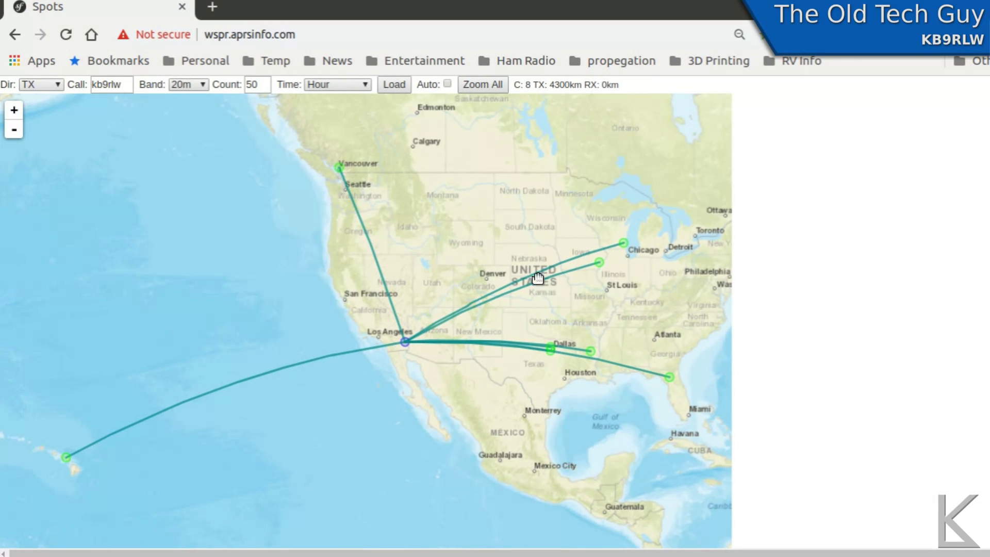
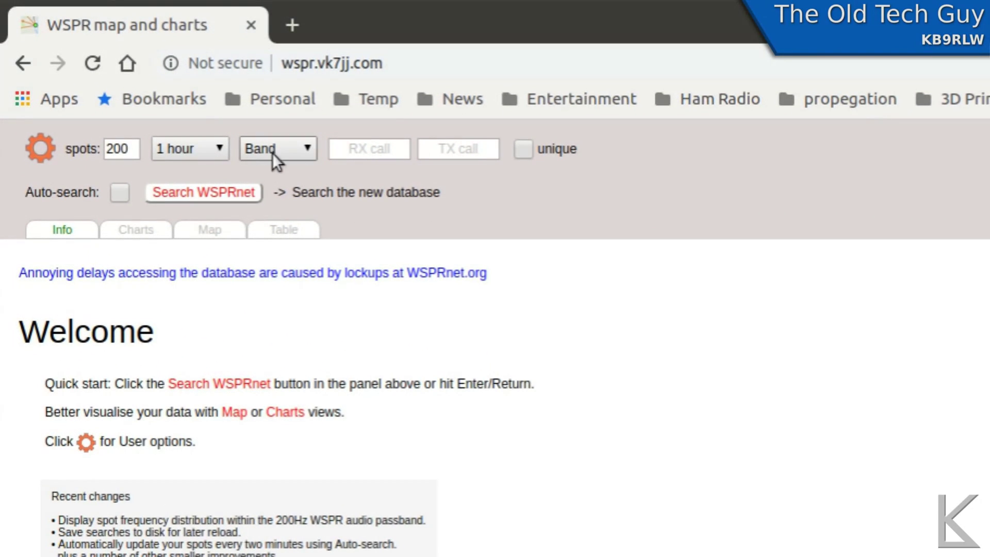
# On wspr.vk7jj.com, keep the search period at 1 hour and set the band to 40m.
pyautogui.click(218, 147)
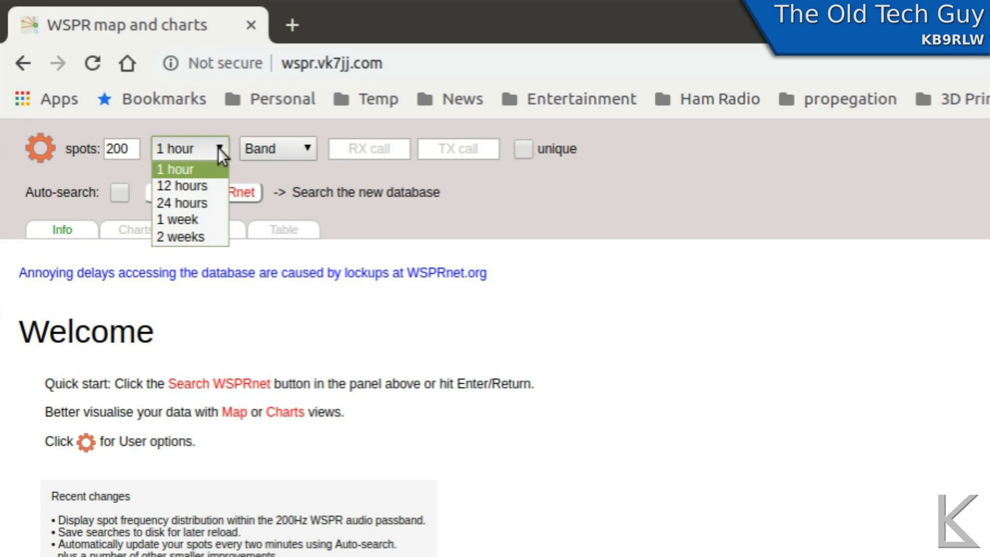
pyautogui.click(218, 148)
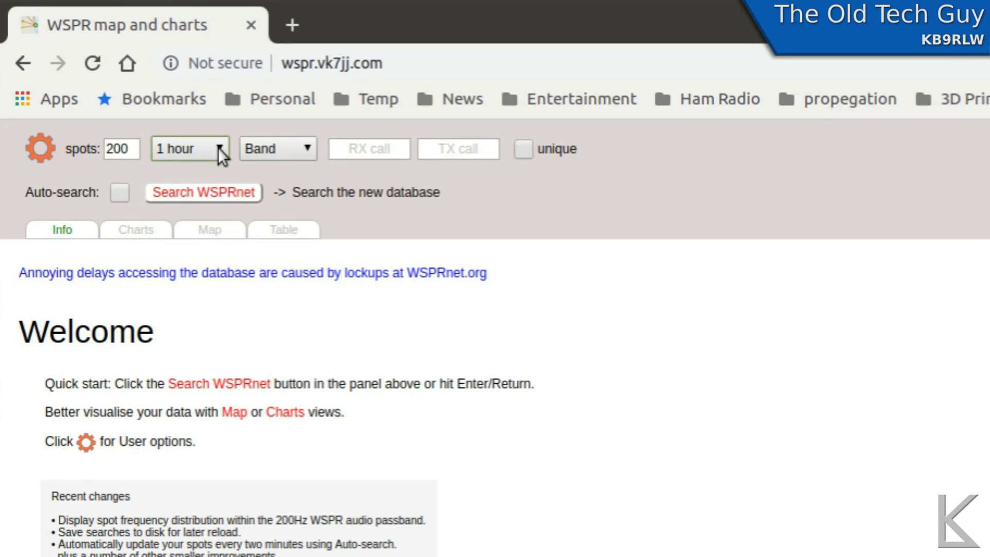
pyautogui.click(308, 154)
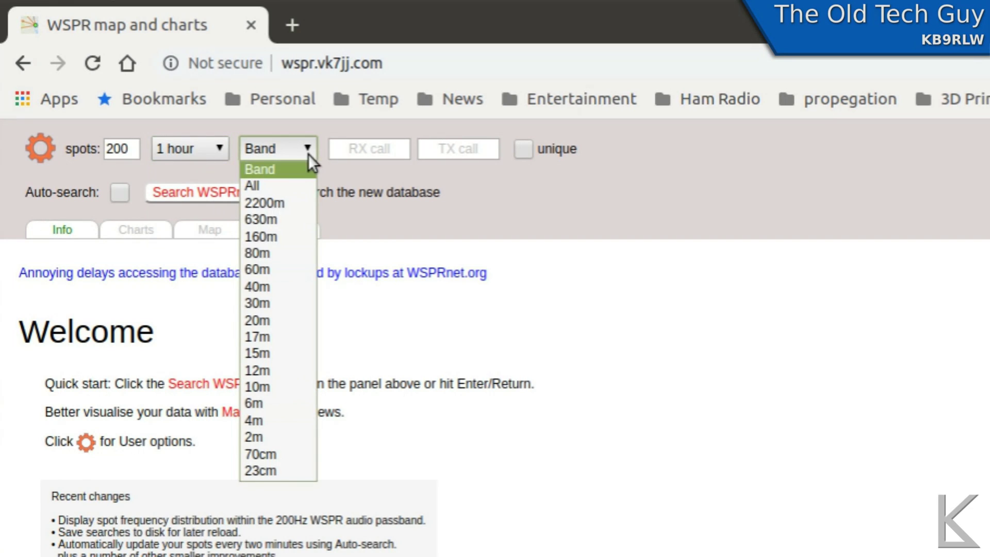
pyautogui.click(281, 285)
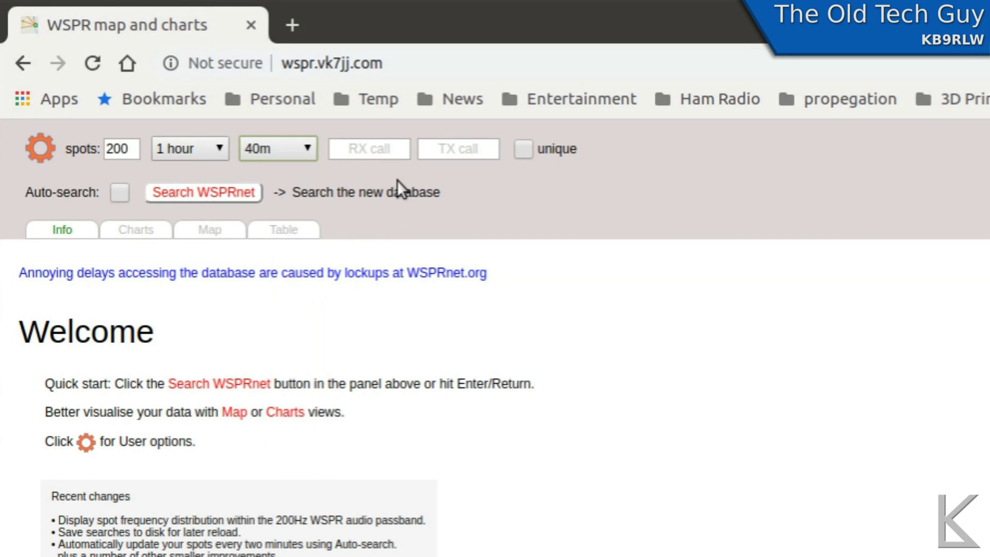
# Leave the RX call empty, choose kb9rlw as the TX call and search WSPRnet.
pyautogui.click(359, 148)
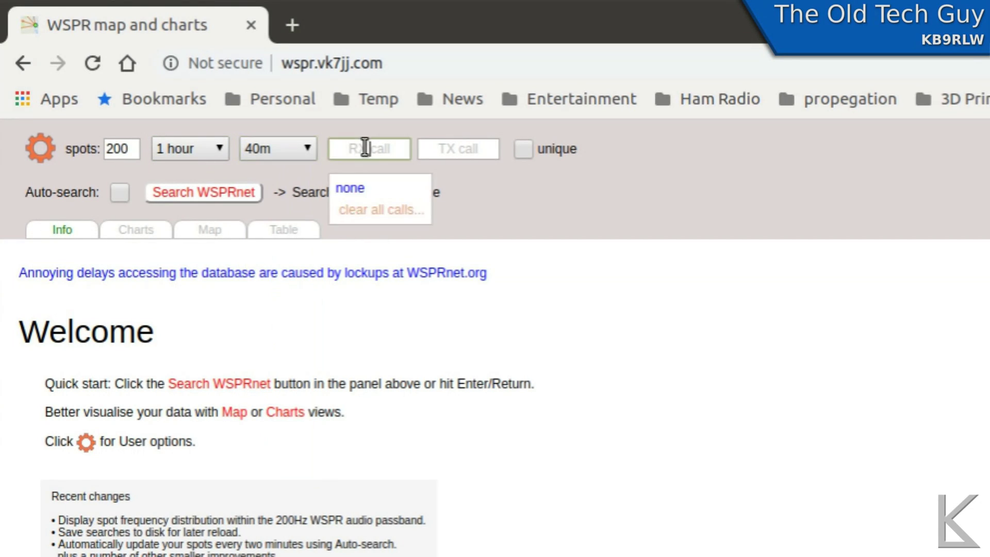
pyautogui.click(451, 151)
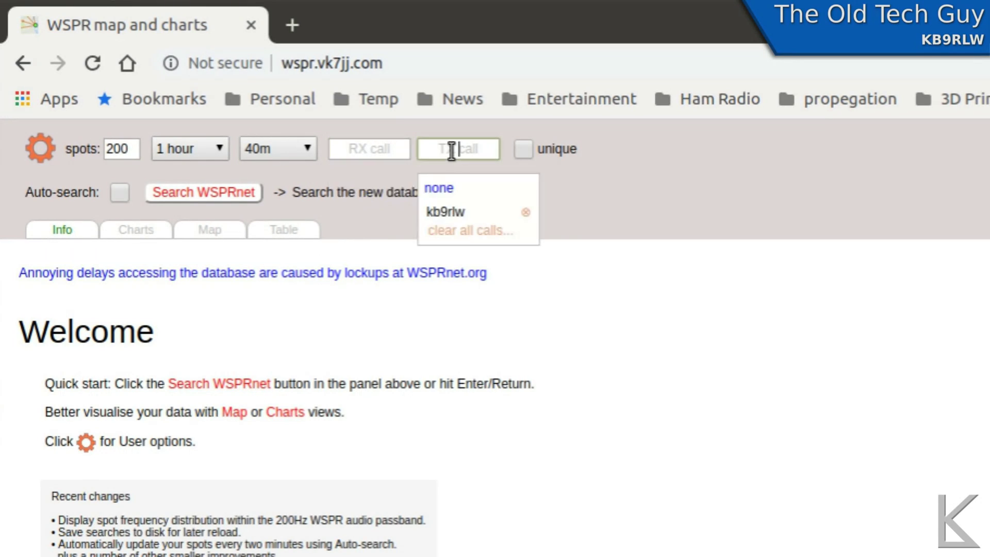
pyautogui.click(397, 151)
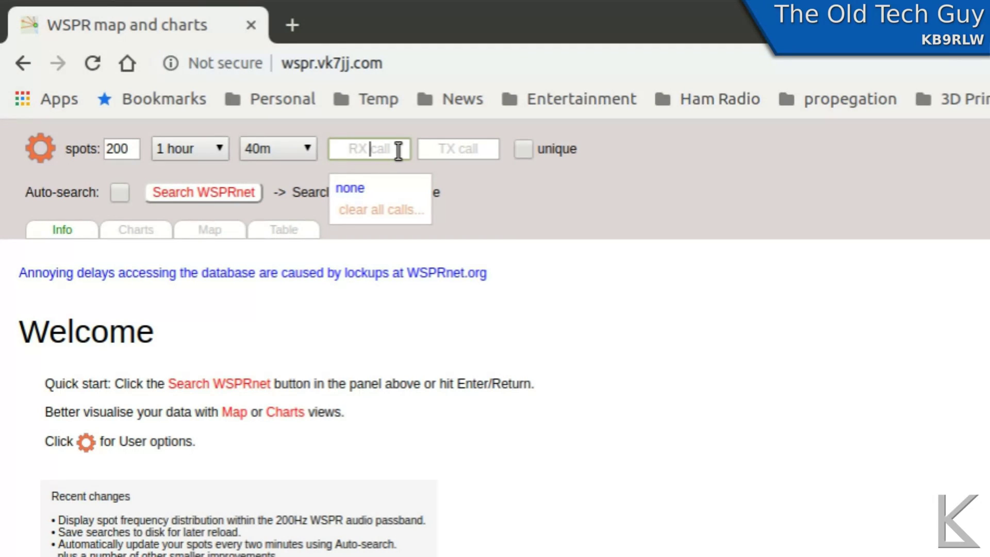
pyautogui.click(462, 152)
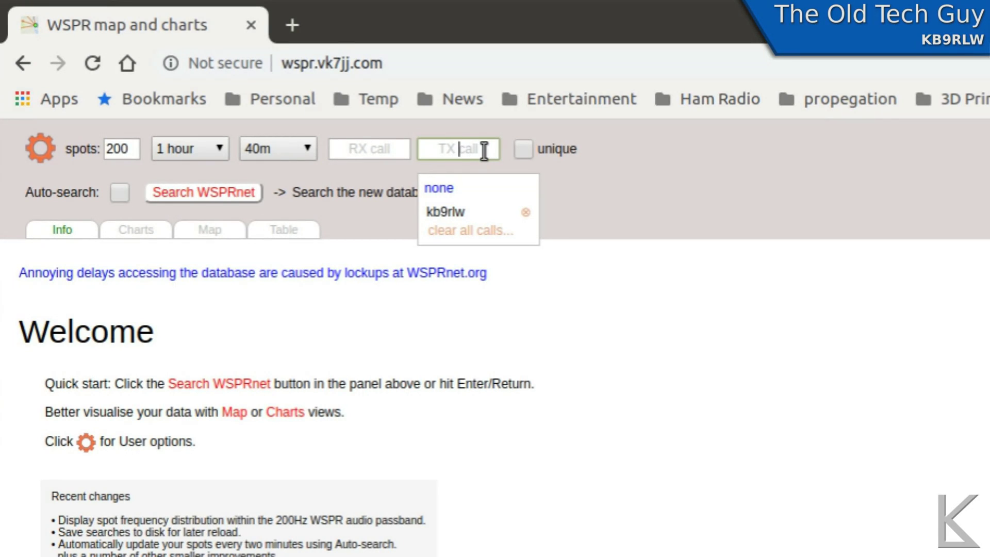
pyautogui.click(453, 208)
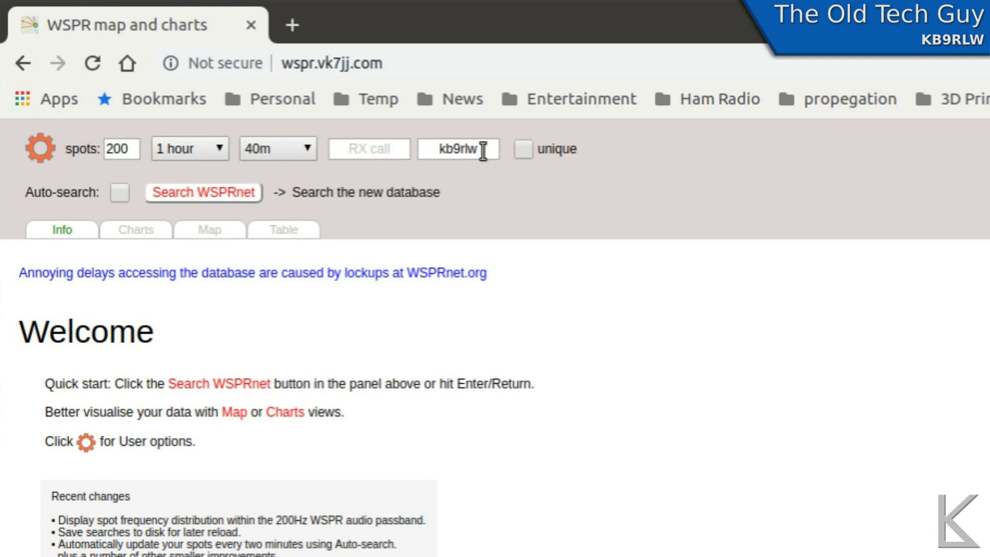
pyautogui.click(213, 190)
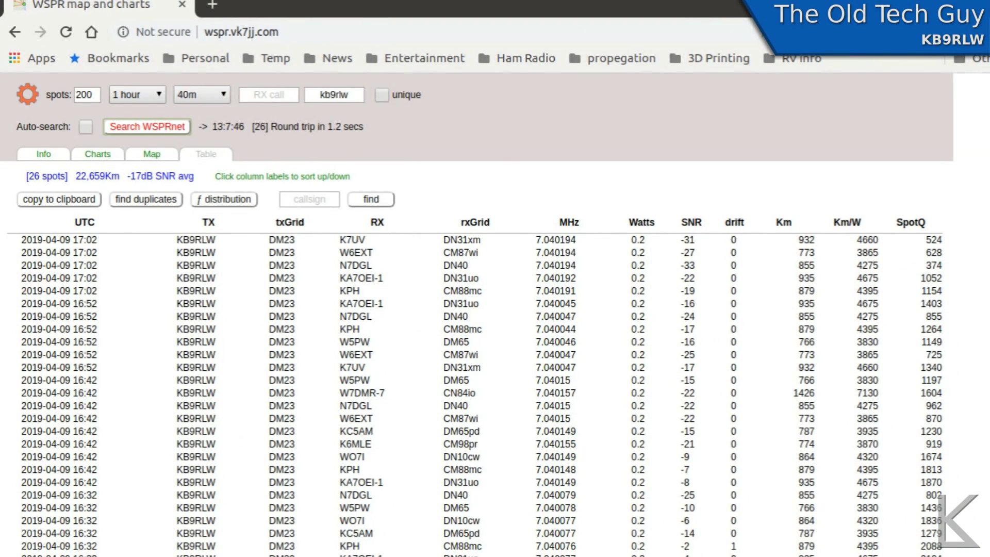
# Look through the table of 40m spots and show the same spots on the map.
pyautogui.scroll(-1, 477, 315)
pyautogui.scroll(1, 477, 314)
pyautogui.click(153, 156)
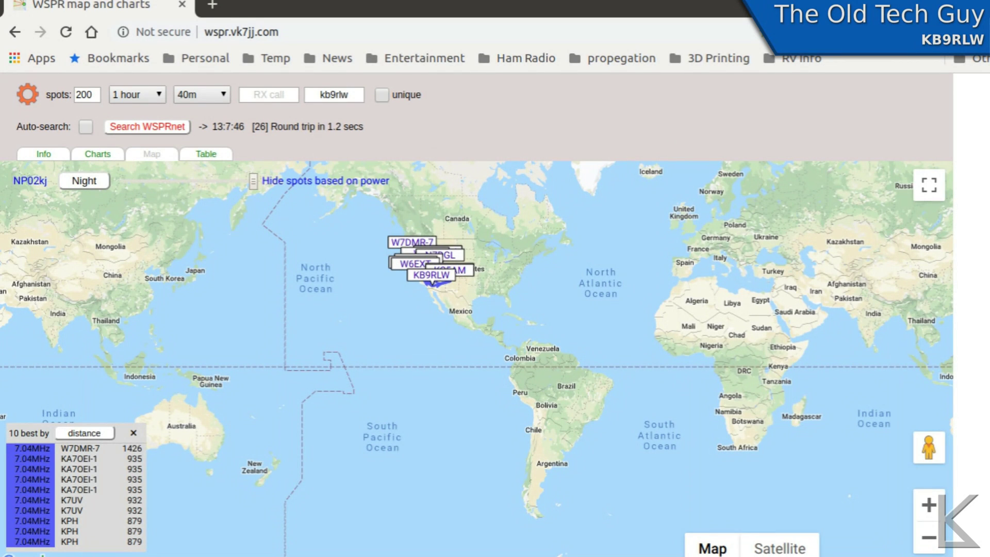
pyautogui.scroll(-1, 569, 238)
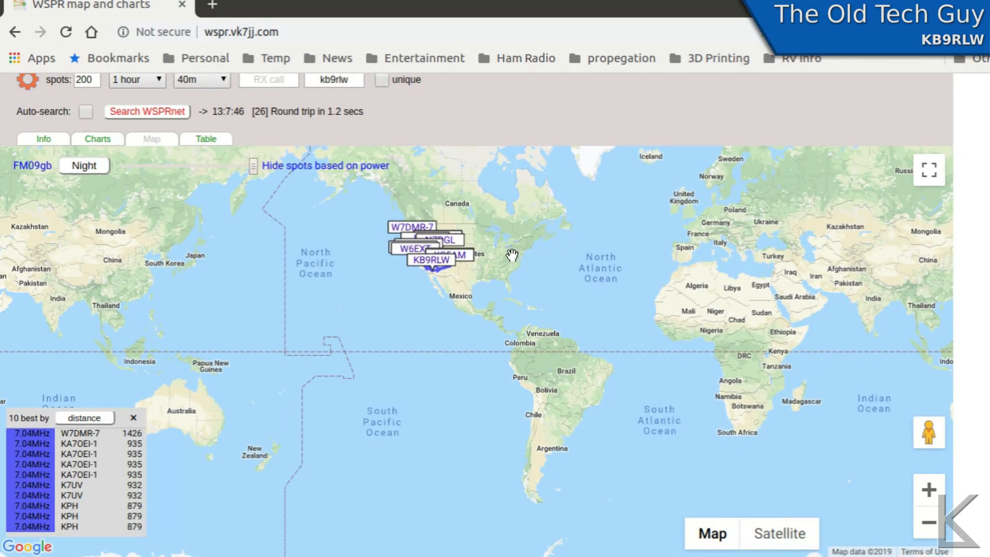
# Compare the ten best 40m spots ranked by distance, SpotQ and QRP watts, ending with the distance ranking.
pyautogui.moveTo(507, 252); pyautogui.dragTo(522, 306)
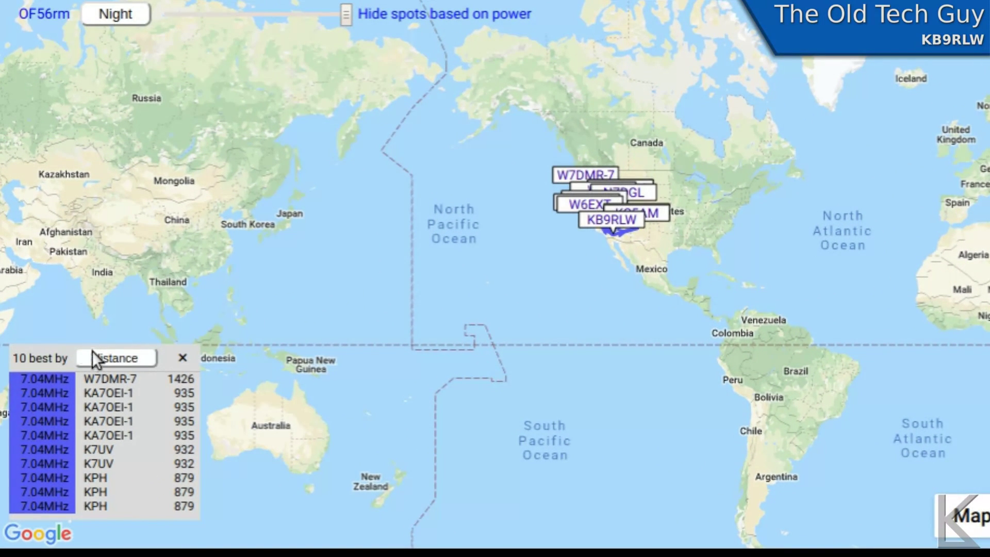
pyautogui.press('Down')
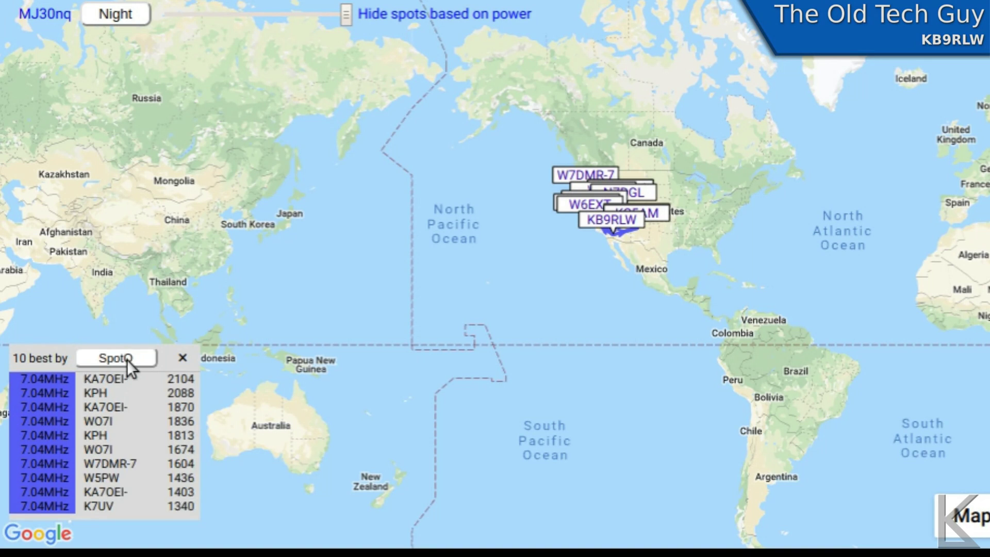
pyautogui.press('Down')
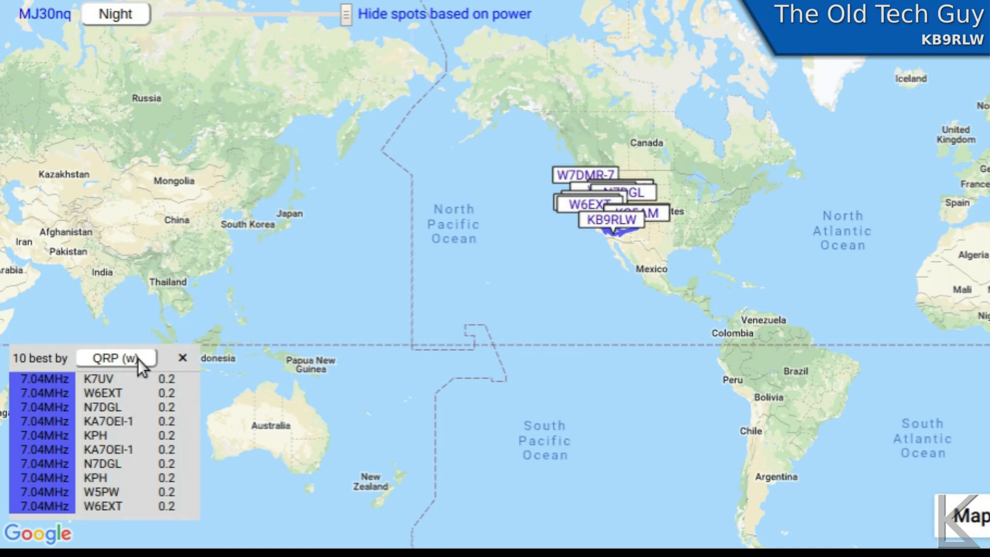
pyautogui.press('Up')
pyautogui.press('Up')
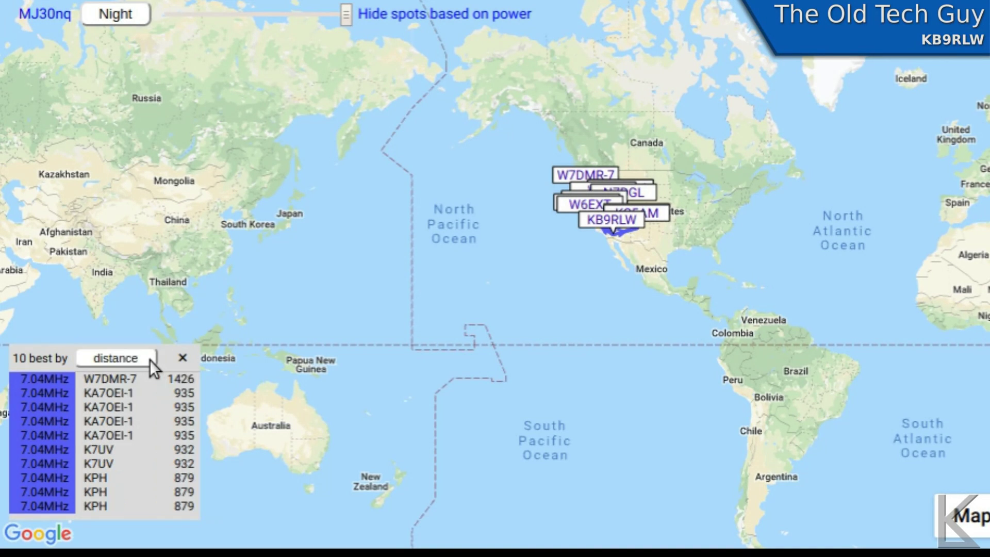
pyautogui.press('Down')
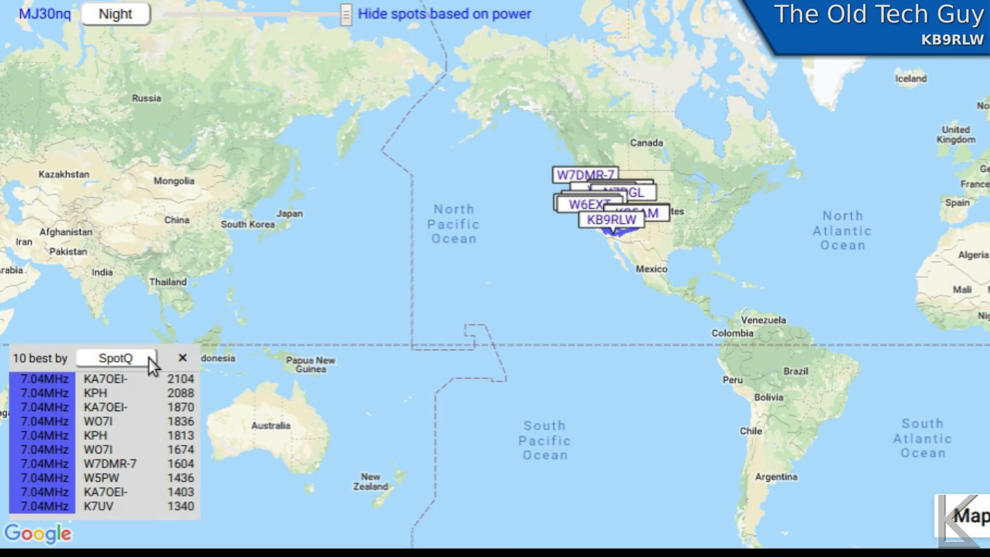
pyautogui.press('Down')
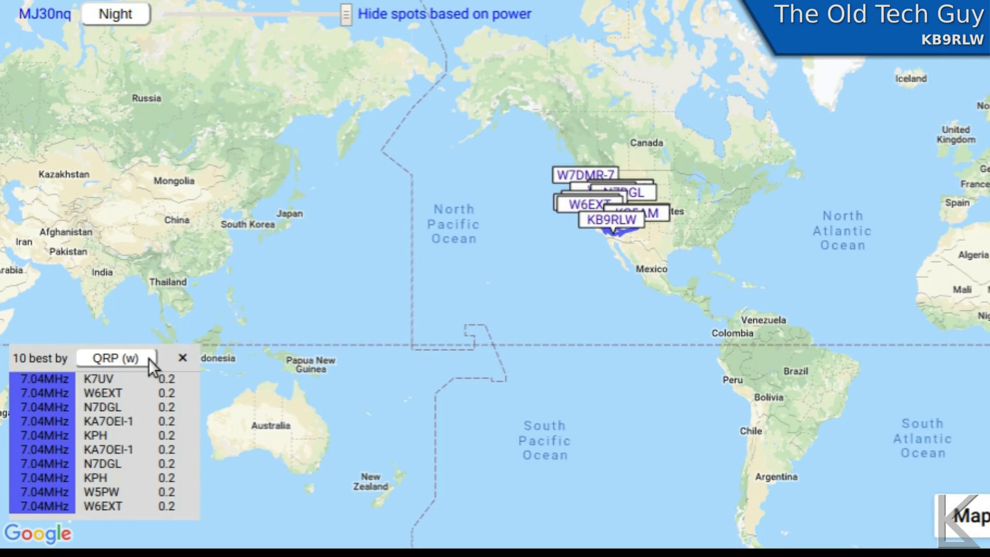
pyautogui.press('Up')
pyautogui.press('Up')
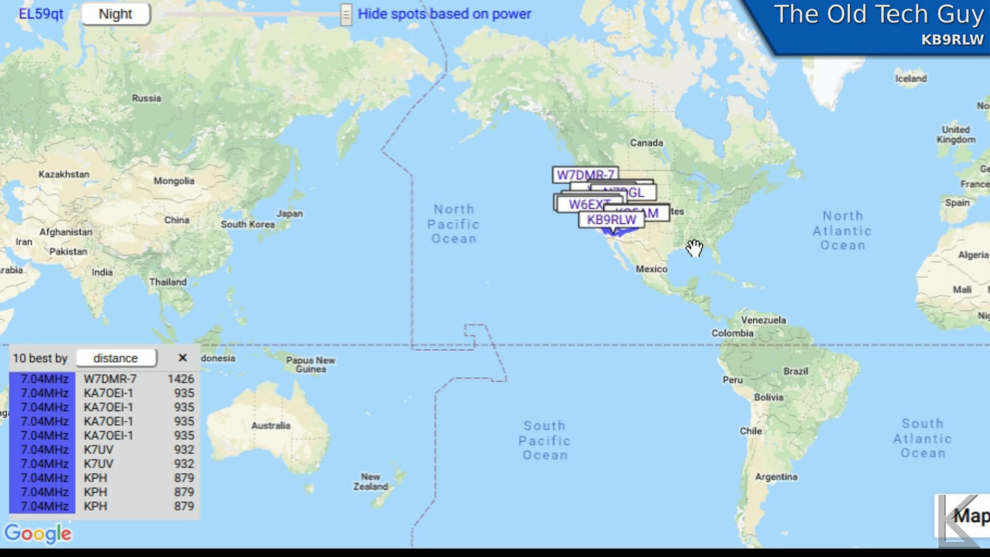
pyautogui.moveTo(698, 216); pyautogui.dragTo(714, 238)
pyautogui.moveTo(763, 199); pyautogui.dragTo(749, 215)
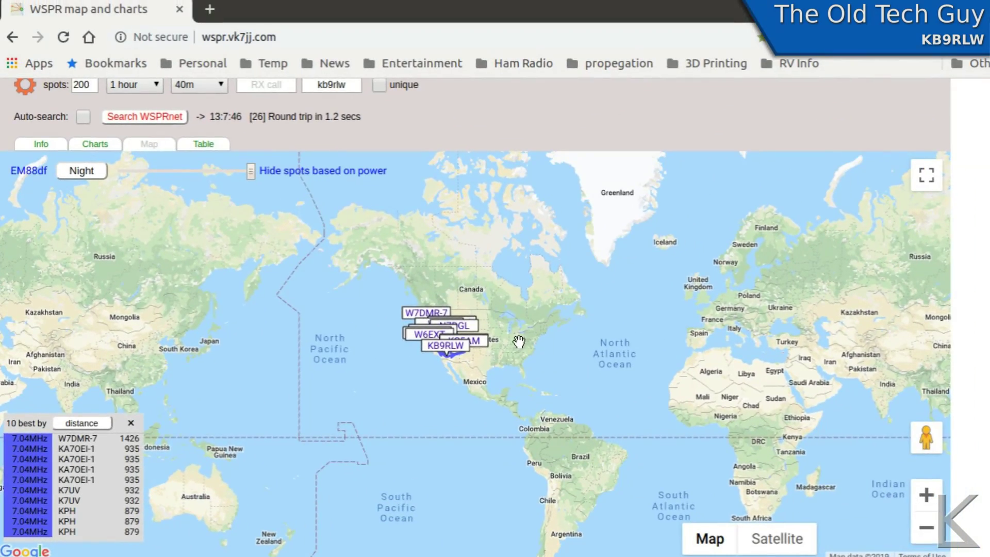
pyautogui.scroll(3, 510, 344)
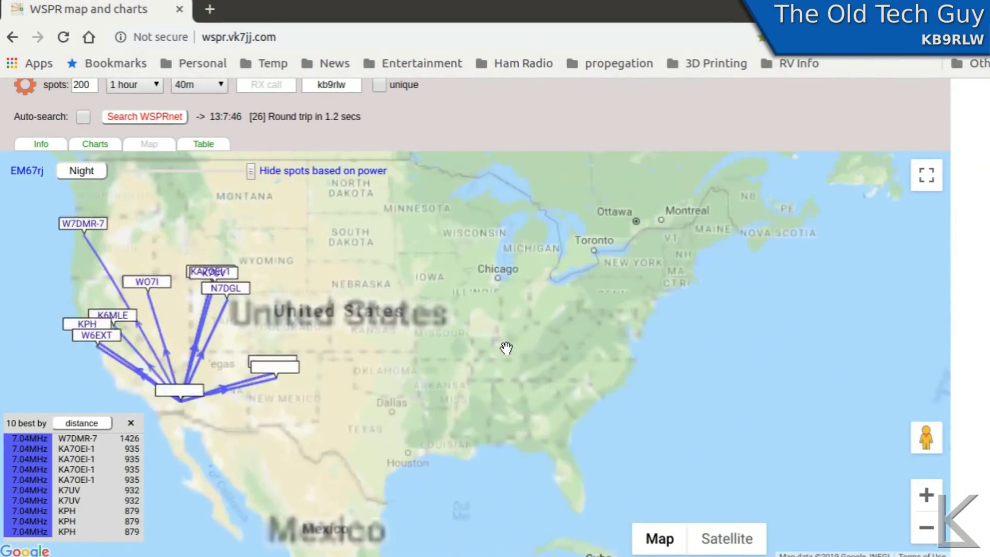
pyautogui.scroll(2, 512, 345)
pyautogui.moveTo(339, 361); pyautogui.dragTo(688, 337)
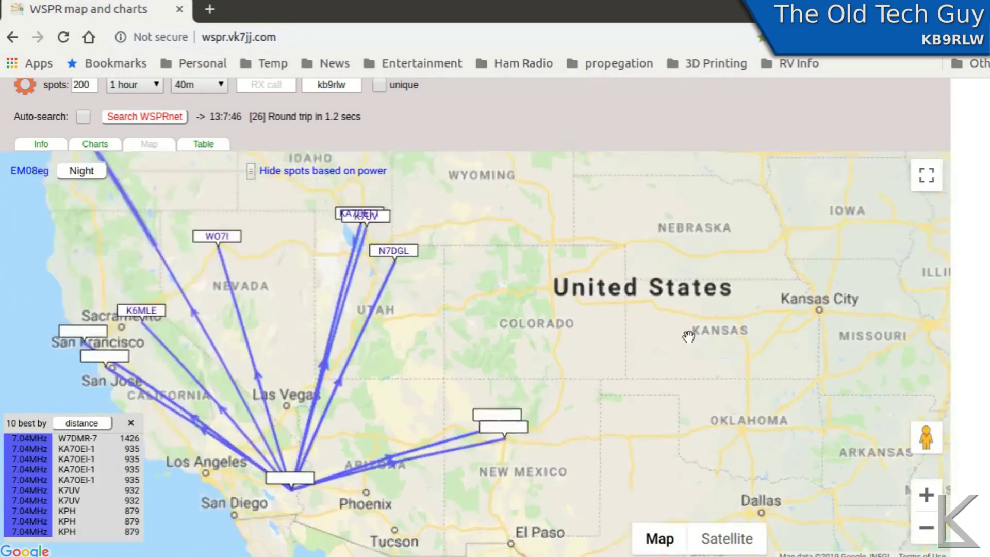
pyautogui.scroll(1, 689, 336)
pyautogui.moveTo(567, 356)
pyautogui.mouseDown()
pyautogui.moveTo(626, 351)
pyautogui.moveTo(840, 371)
pyautogui.moveTo(835, 354)
pyautogui.moveTo(739, 335)
pyautogui.mouseUp()
pyautogui.scroll(-2, 834, 354)
pyautogui.scroll(1, 834, 354)
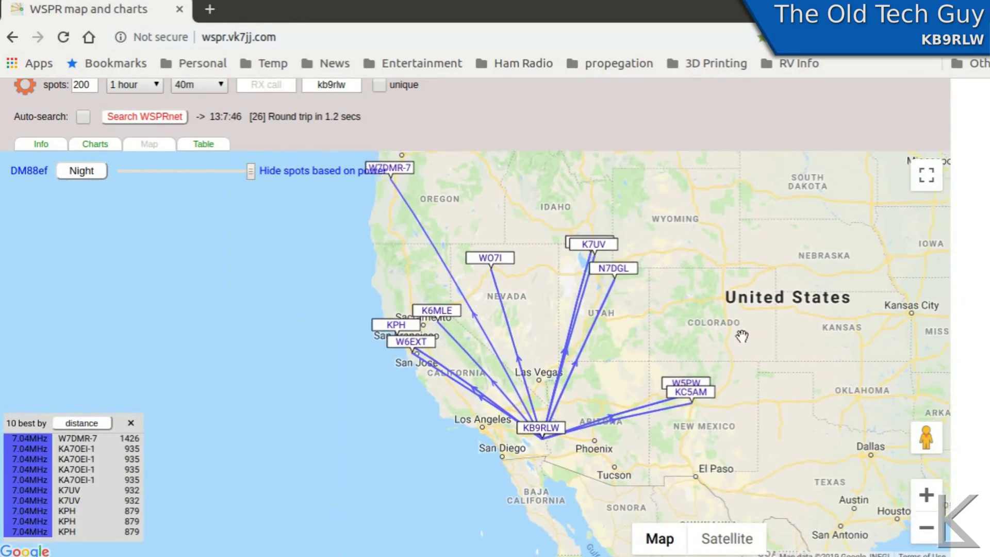
pyautogui.click(688, 395)
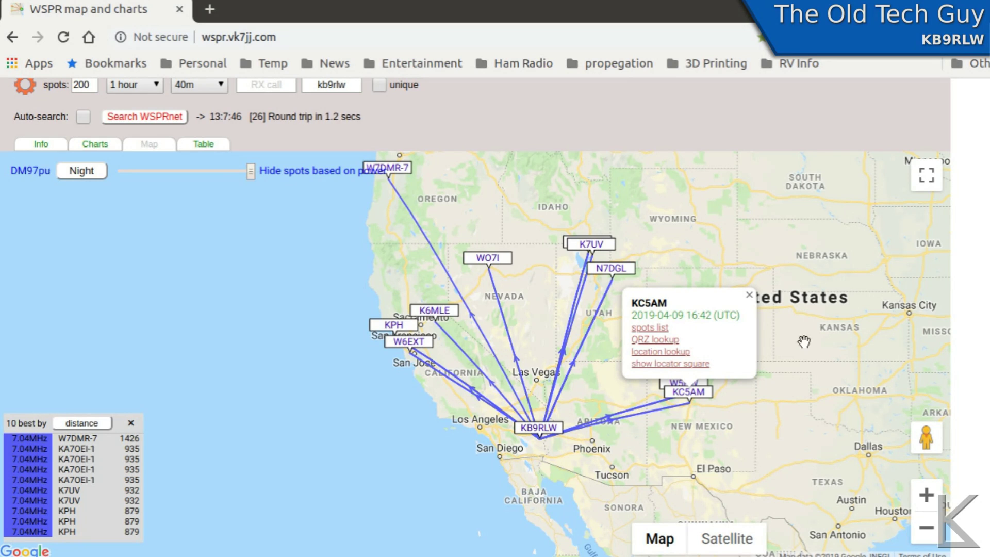
pyautogui.click(750, 295)
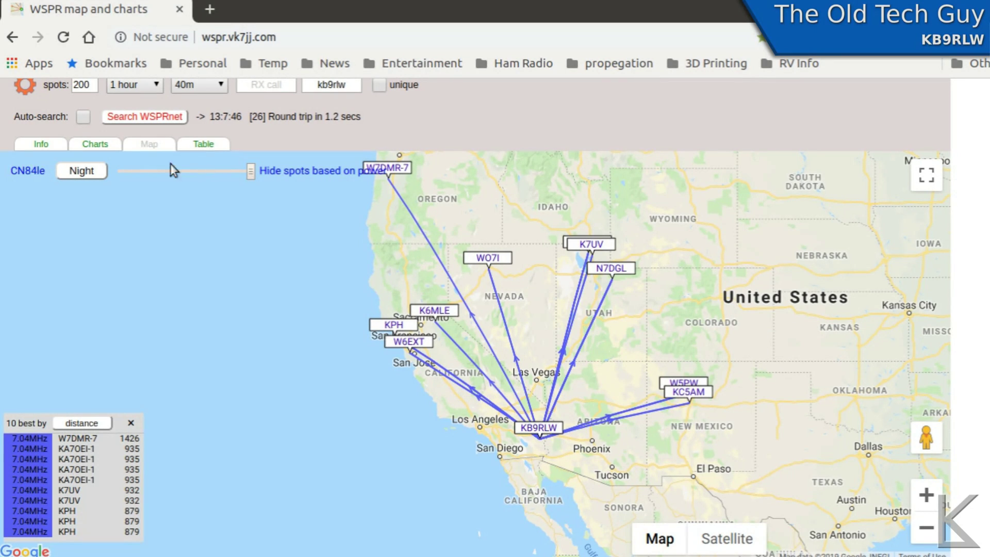
# Review the 40m spot charts from SpotQ through frequency against time of day, and briefly open the custom chart page.
pyautogui.click(97, 146)
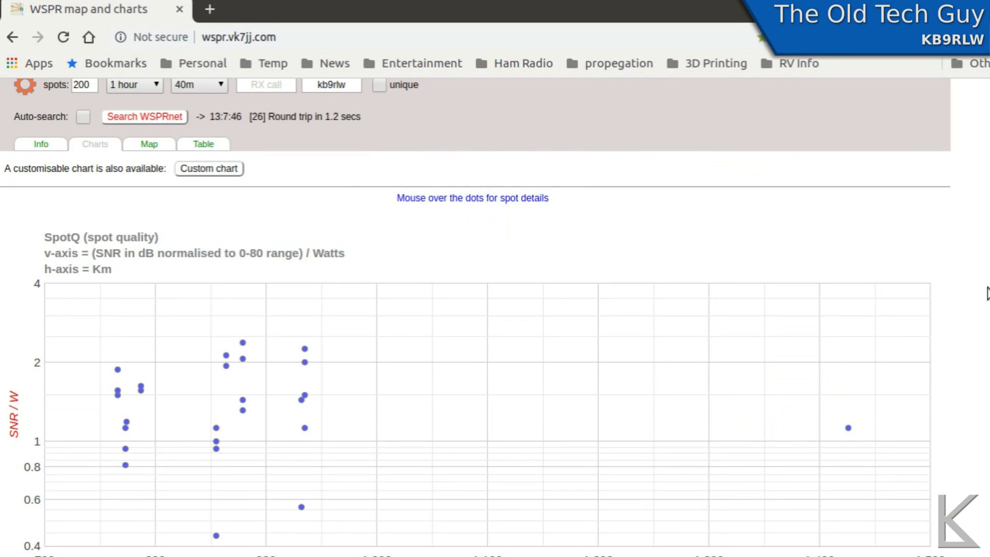
pyautogui.scroll(-2, 987, 293)
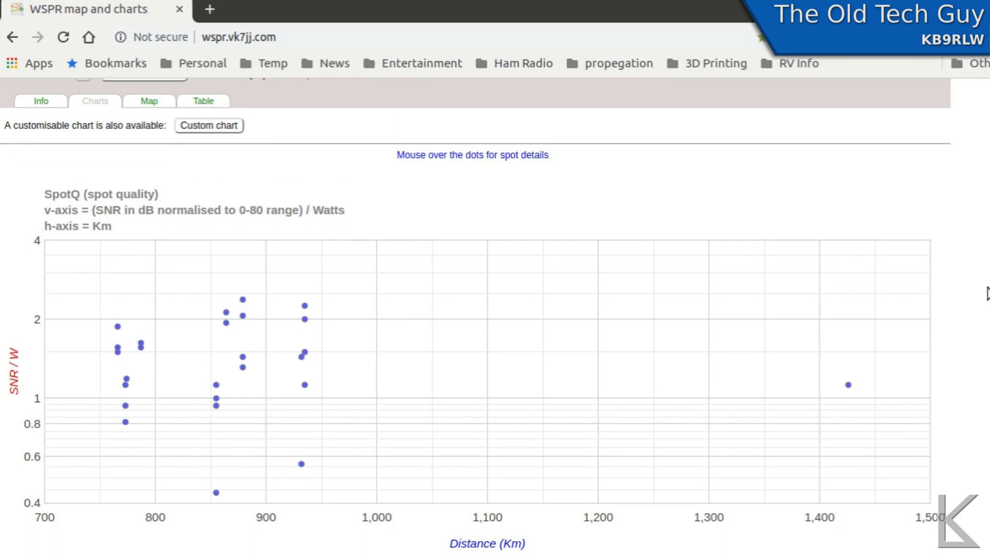
pyautogui.scroll(-3, 987, 293)
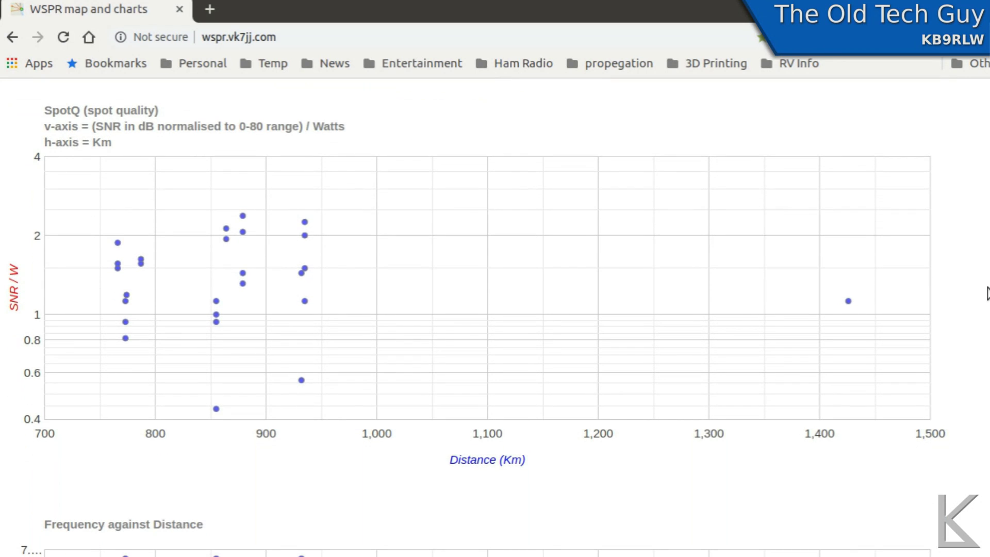
pyautogui.scroll(-10, 987, 293)
pyautogui.scroll(-3, 987, 293)
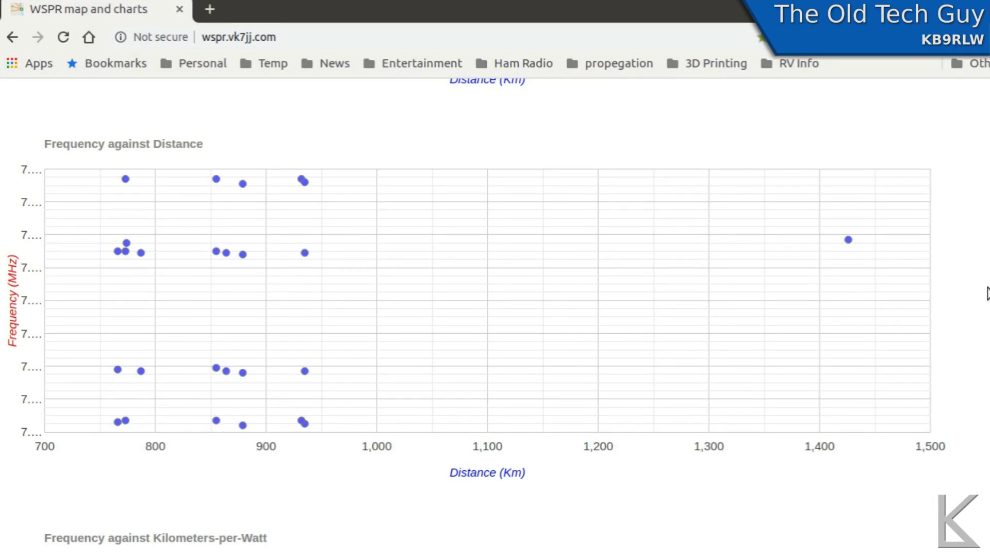
pyautogui.scroll(-13, 987, 293)
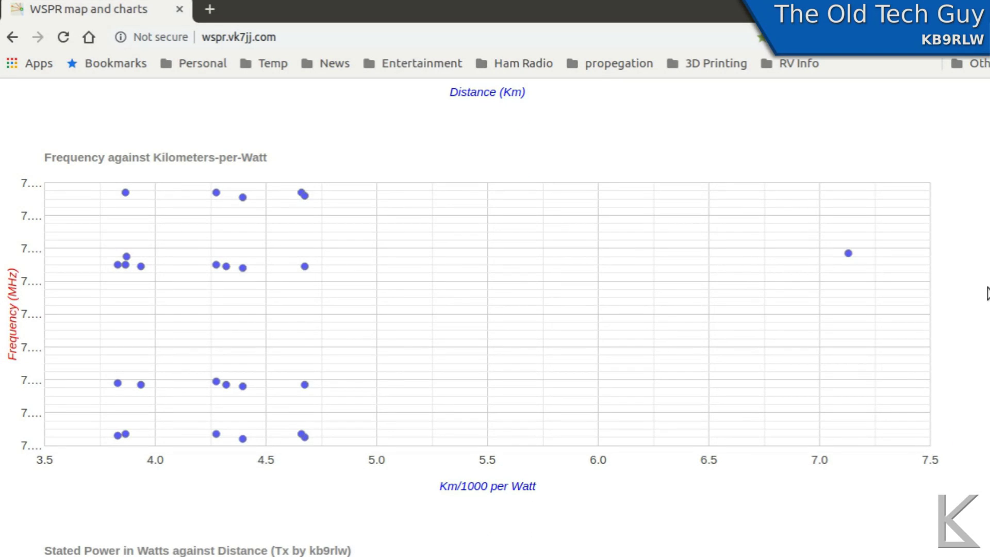
pyautogui.scroll(-15, 987, 293)
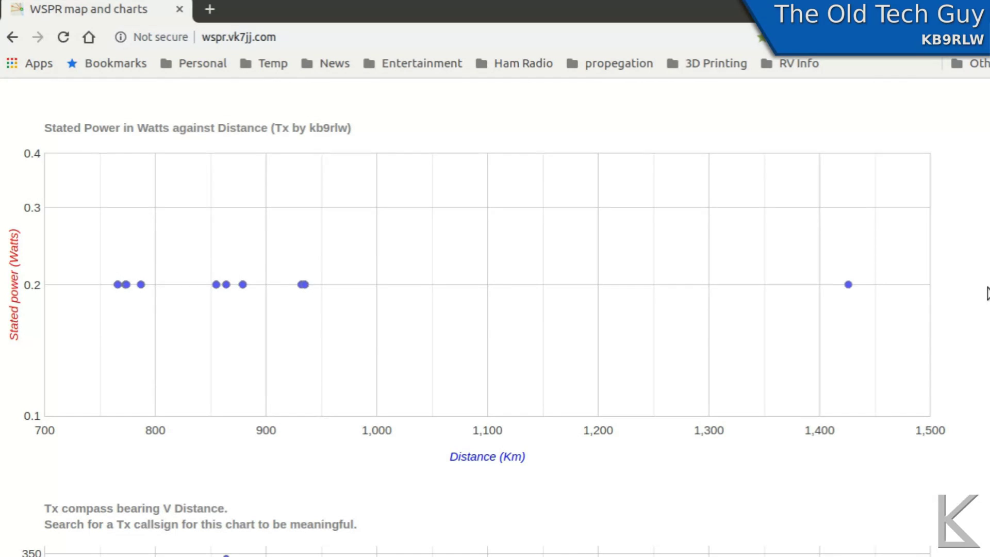
pyautogui.scroll(-13, 987, 293)
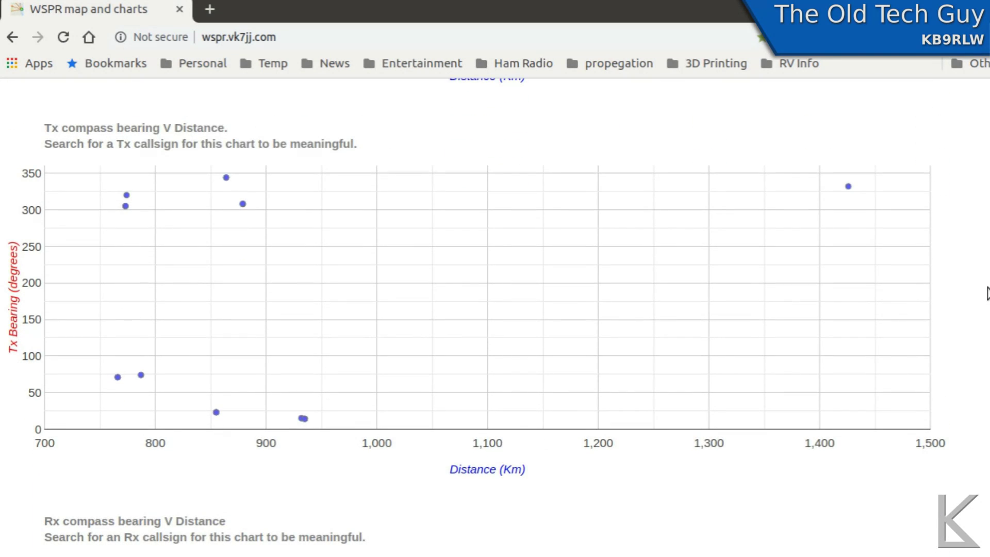
pyautogui.scroll(-14, 987, 293)
pyautogui.scroll(-10, 987, 293)
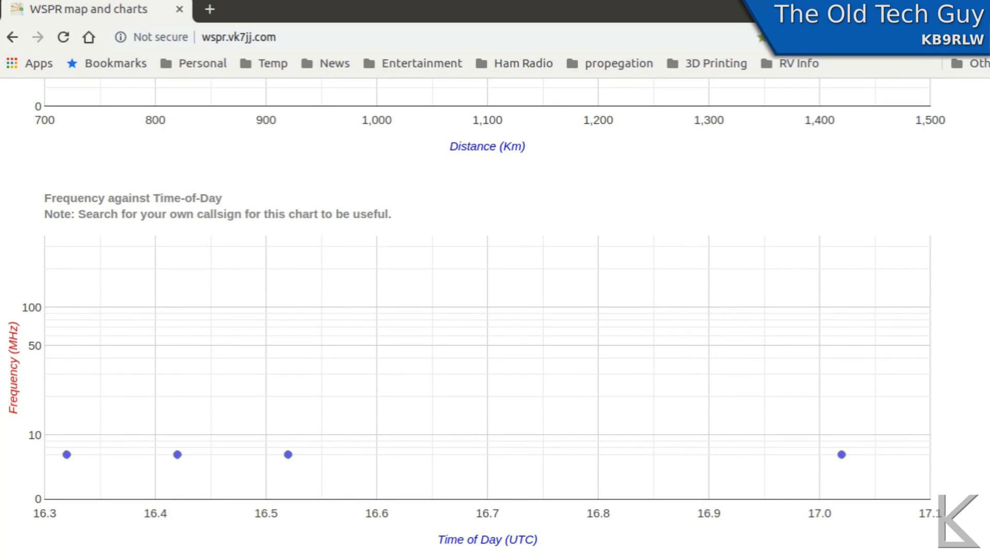
pyautogui.scroll(20, 495, 309)
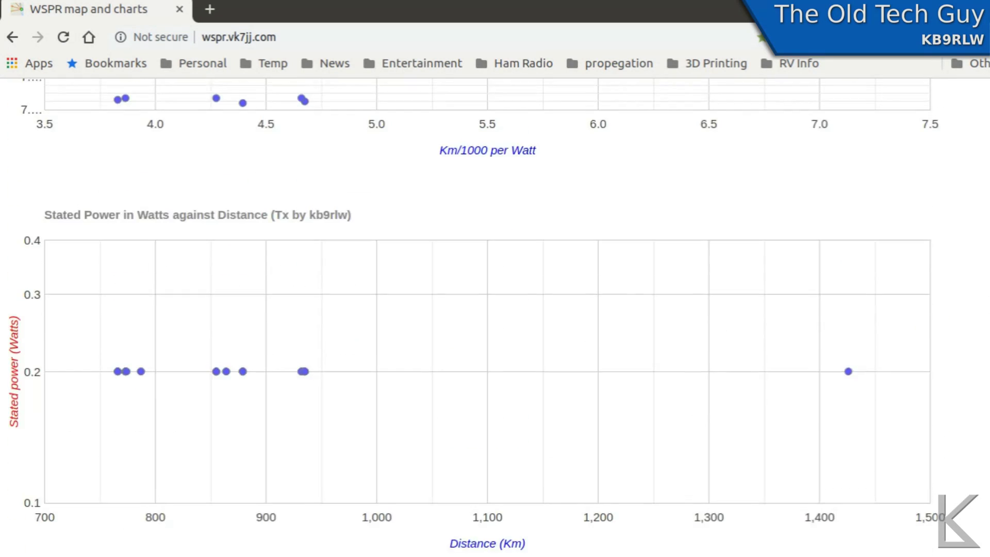
pyautogui.scroll(20, 495, 310)
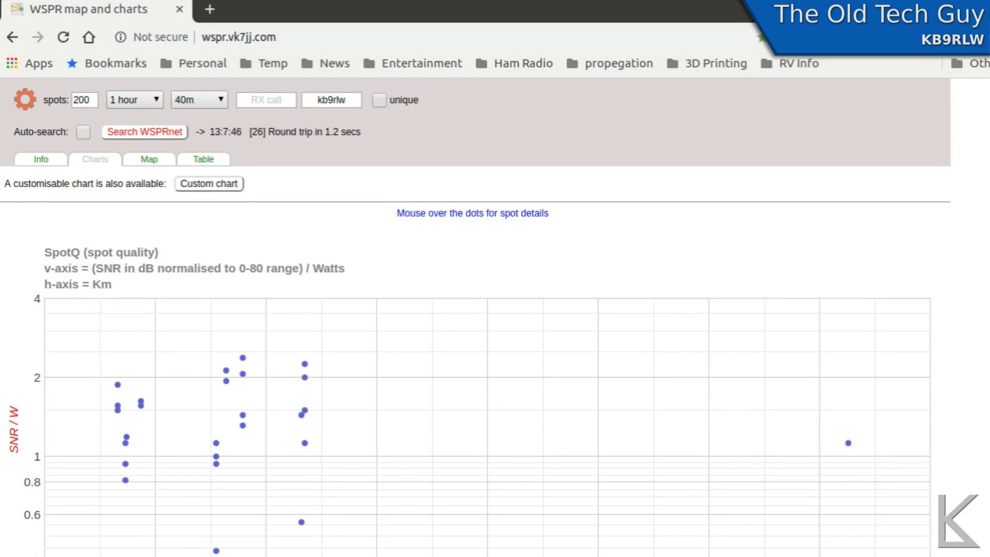
pyautogui.scroll(-2, 495, 309)
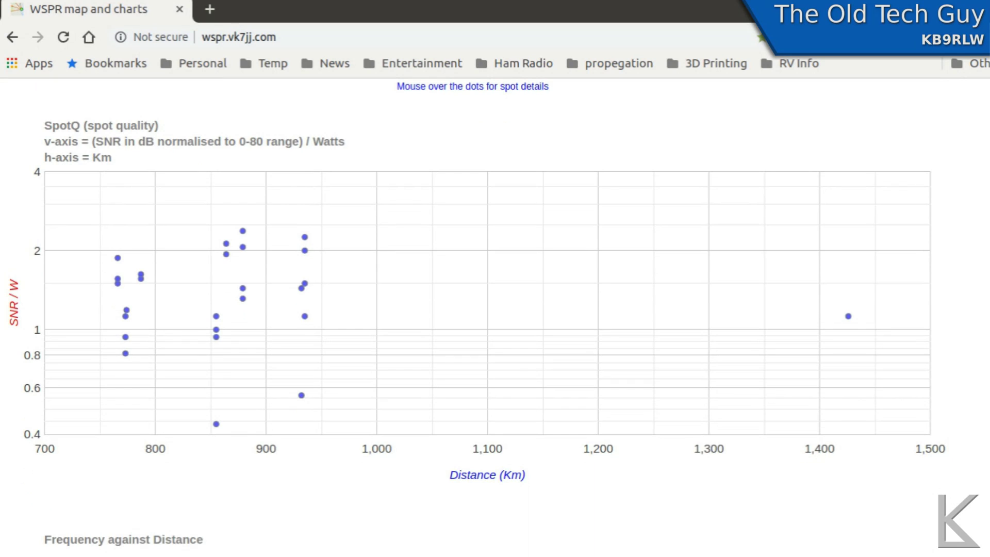
pyautogui.scroll(2, 495, 309)
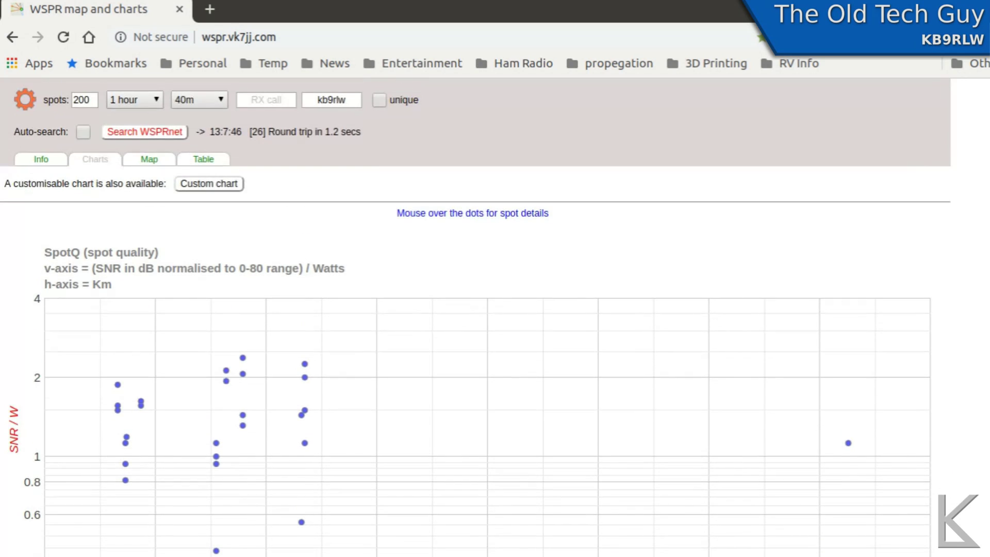
pyautogui.click(201, 185)
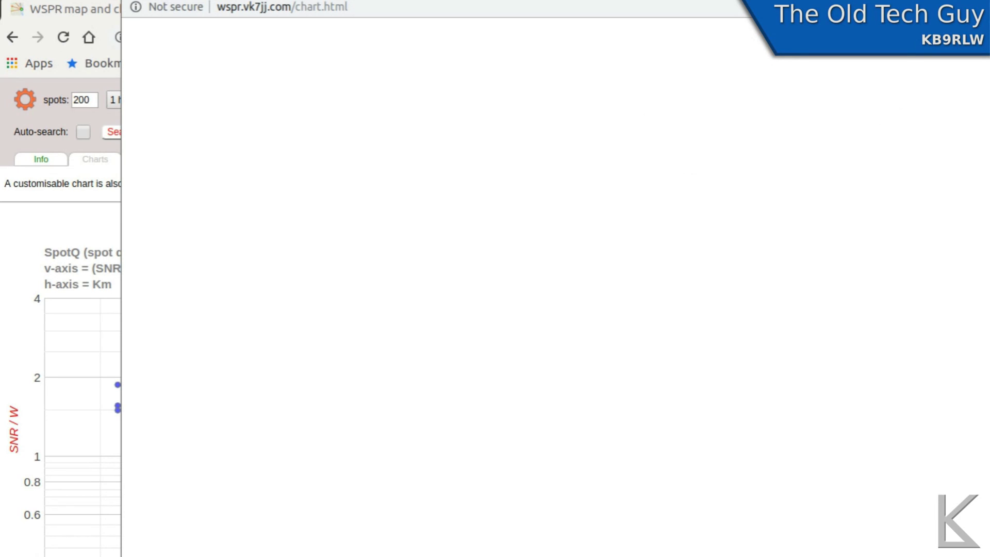
pyautogui.hotkey('ctrl', 'w')
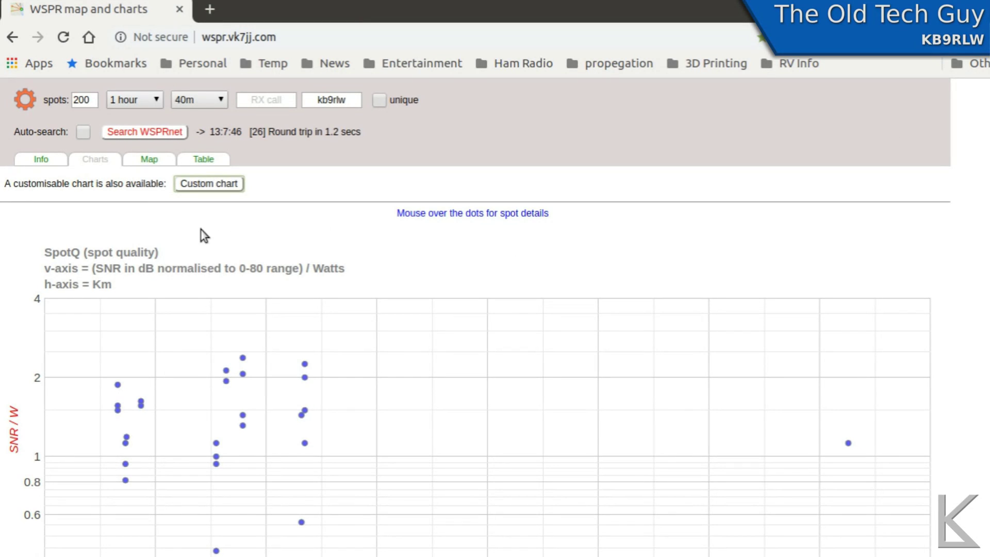
# View the site's help information, the charts and the spot table, and return to the map of 40m paths.
pyautogui.click(49, 161)
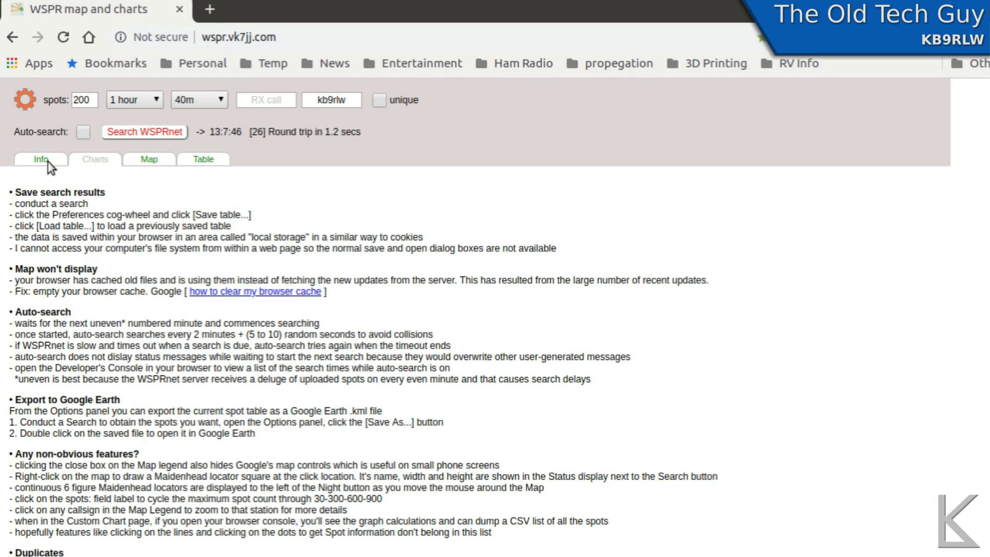
pyautogui.click(100, 162)
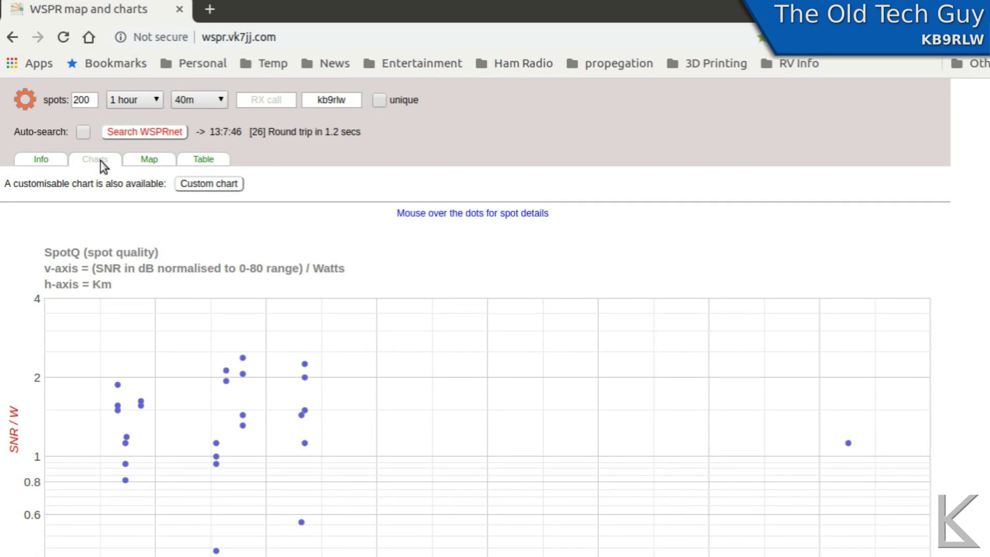
pyautogui.click(147, 164)
pyautogui.click(195, 160)
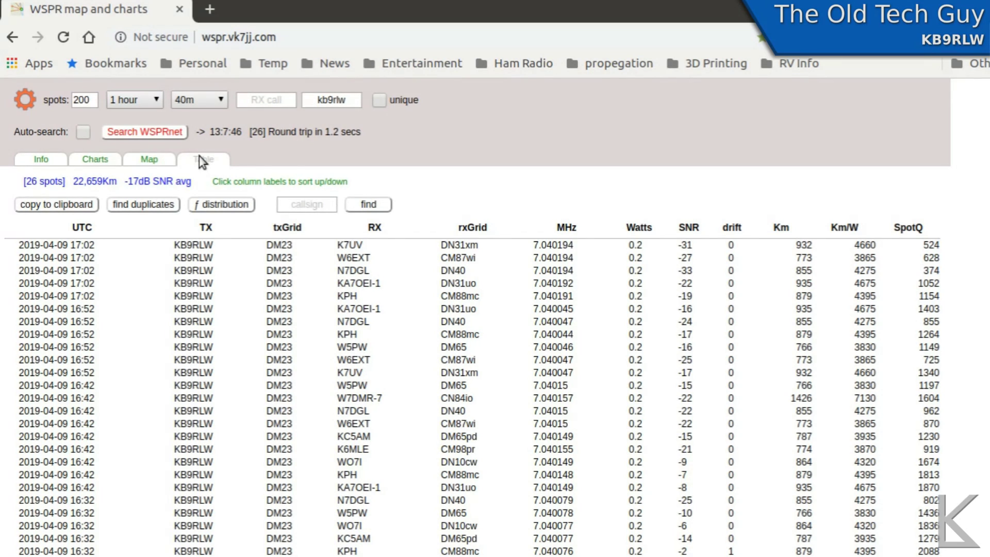
pyautogui.click(151, 159)
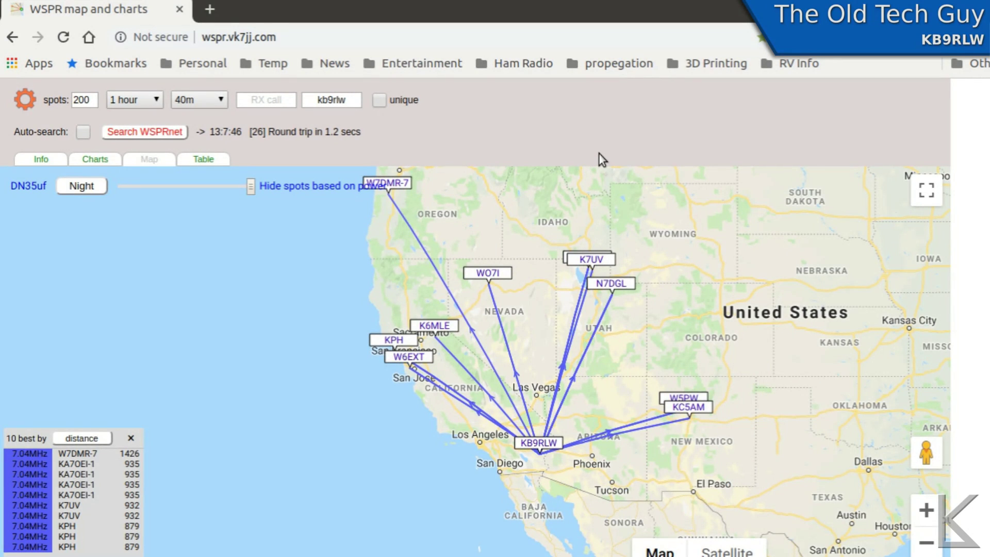
pyautogui.moveTo(713, 269); pyautogui.dragTo(700, 315)
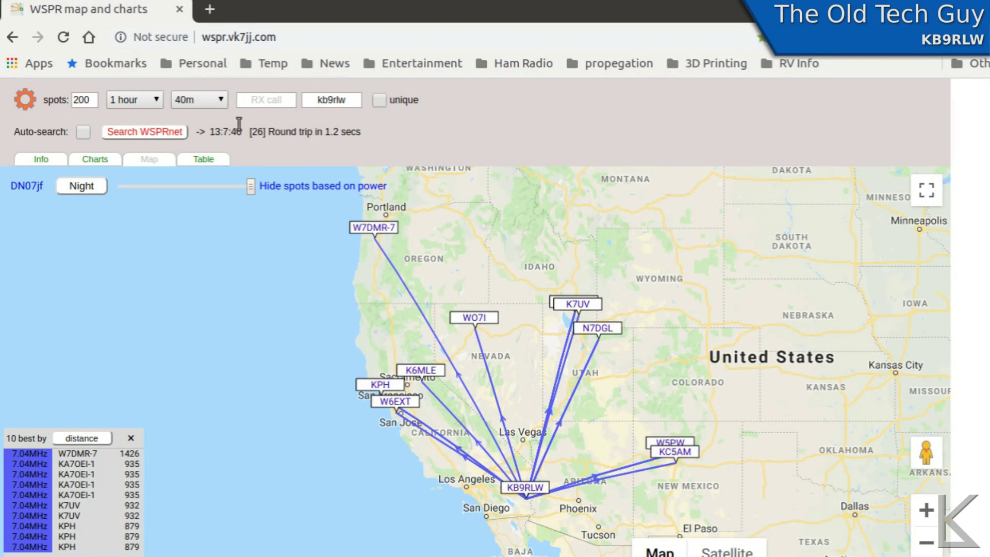
# Check the stored callsign choices for the TX call and the RX call without choosing a different one.
pyautogui.click(331, 101)
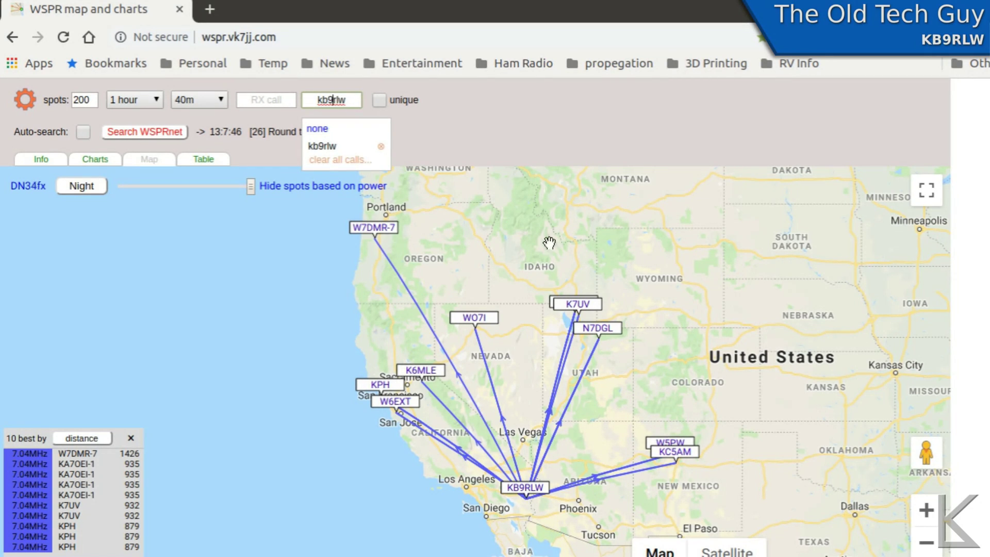
pyautogui.click(263, 98)
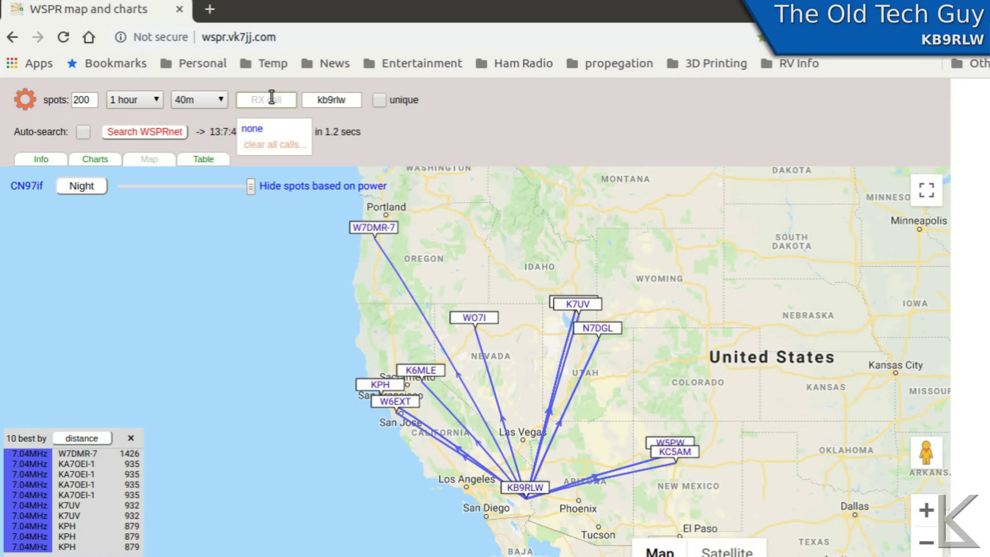
pyautogui.click(451, 123)
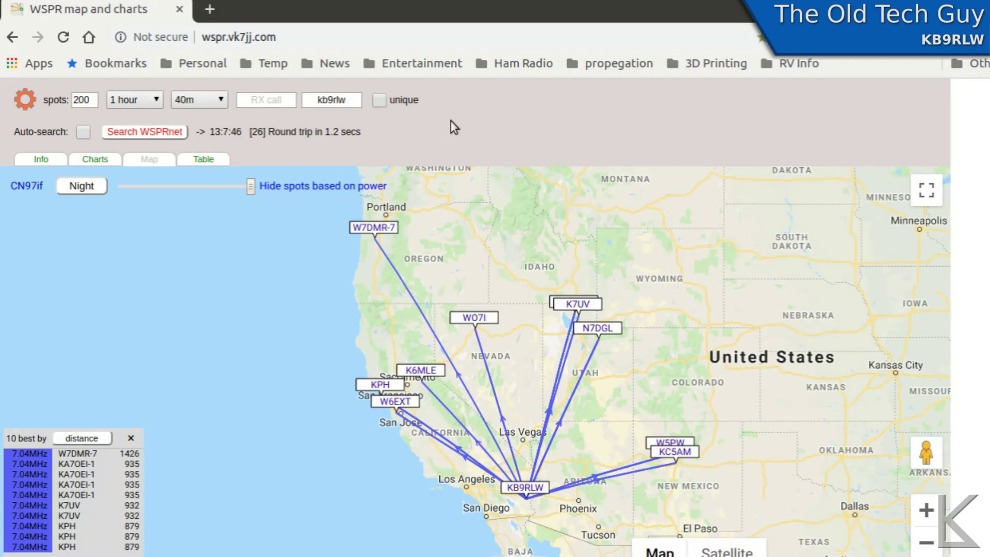